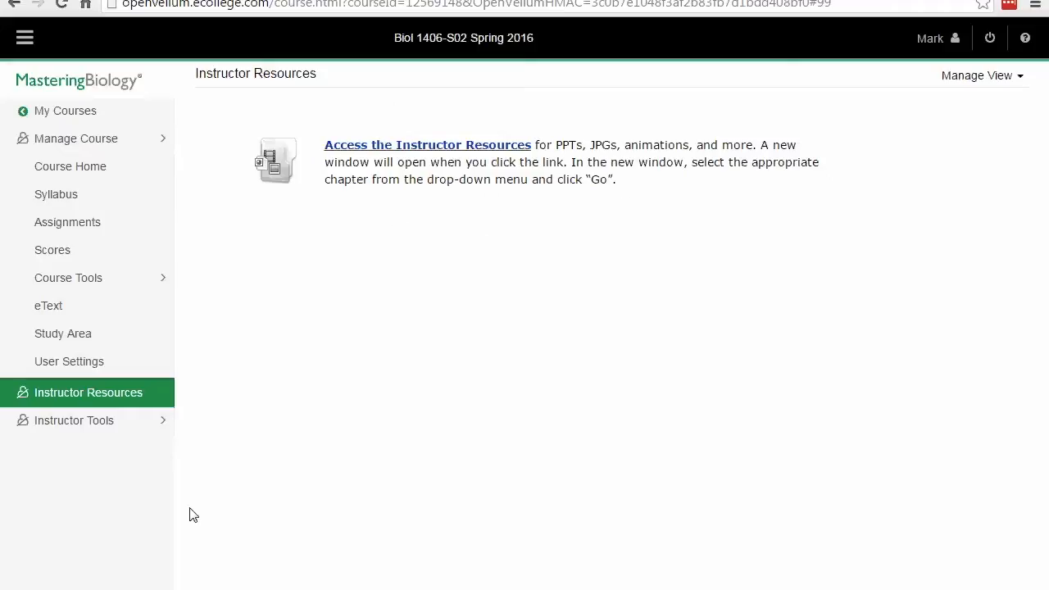
Step: Put the browser windows away and open the 02_test_bank Word document from the Downloads folder
click(296, 526)
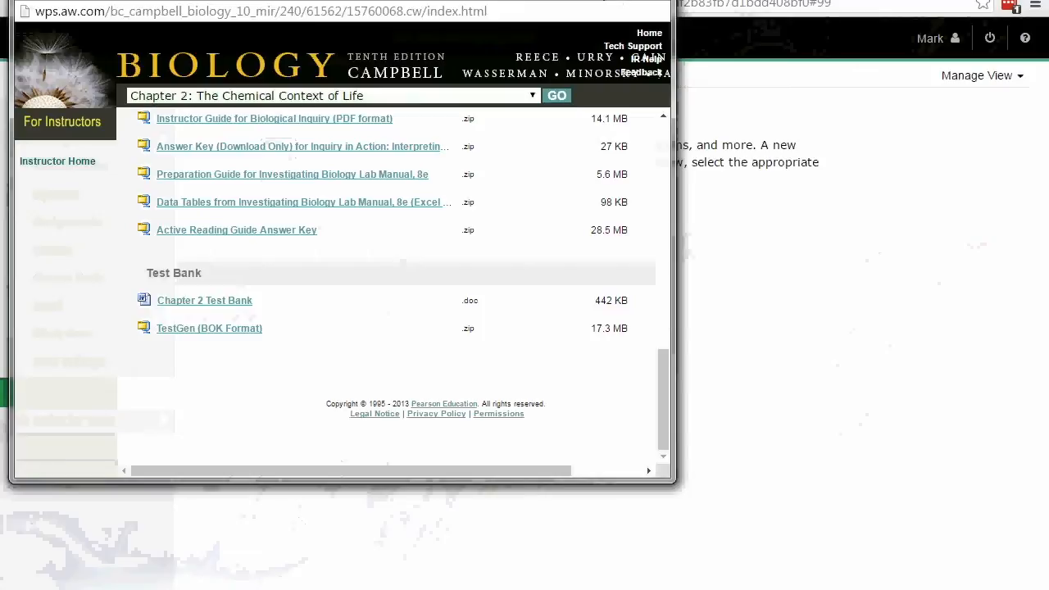
click(601, 0)
click(970, 0)
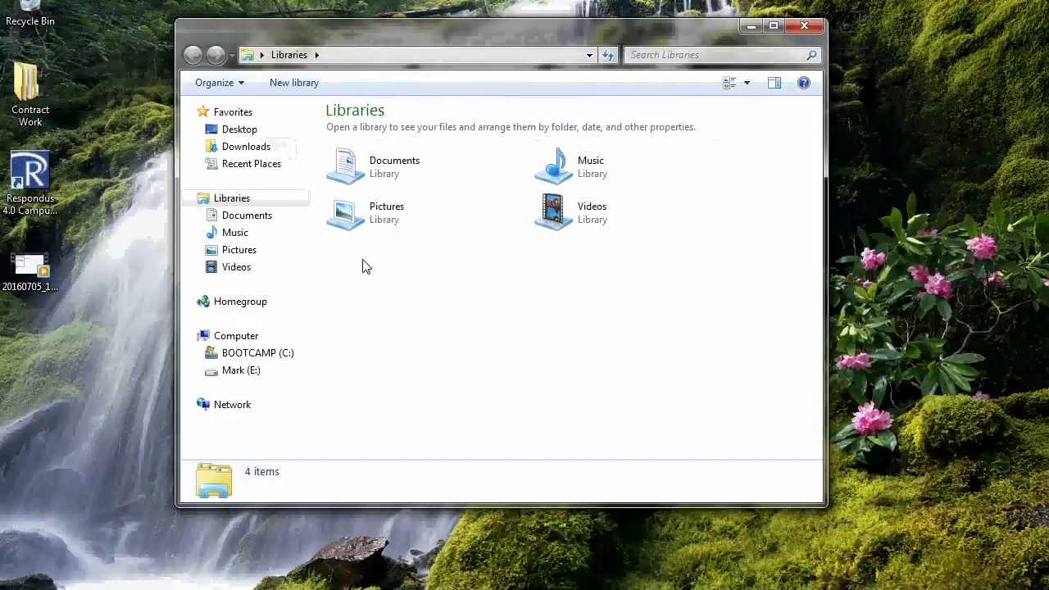
click(230, 147)
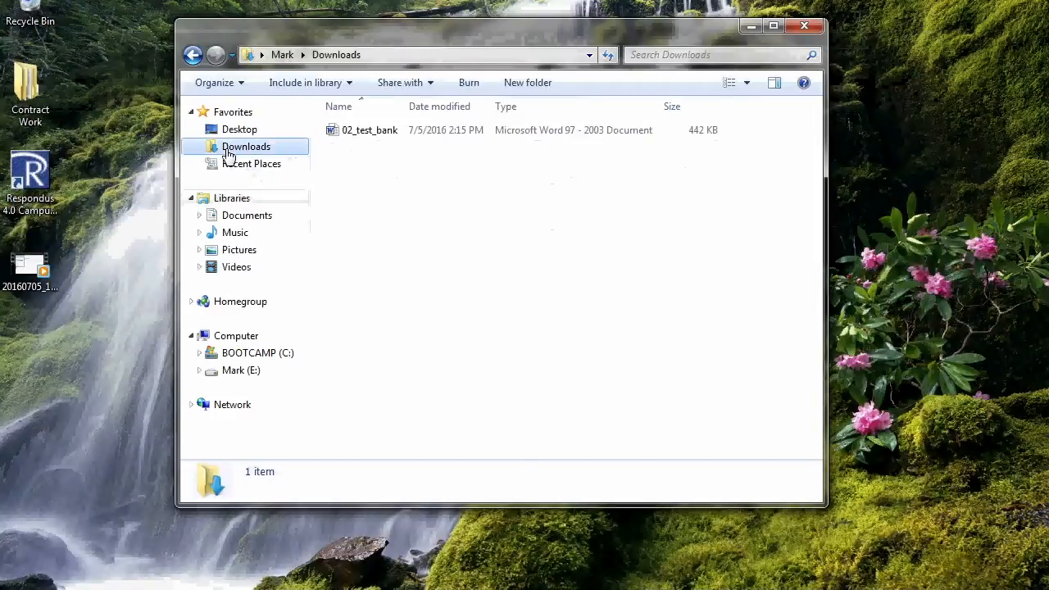
double_click(358, 133)
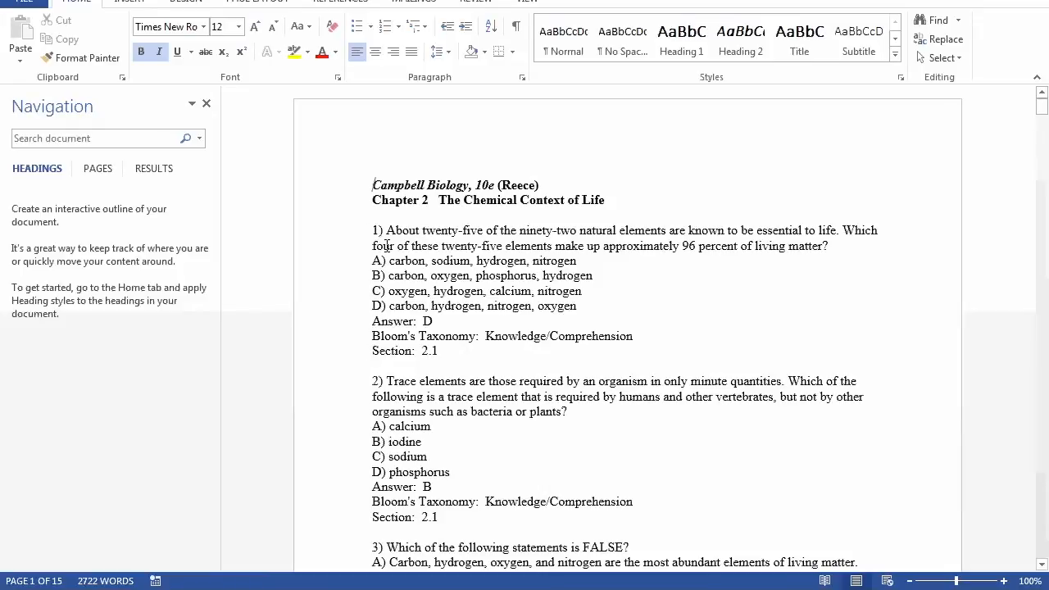
Step: Mark choice D of question 1 with a leading asterisk and delete the question's Answer, Bloom's Taxonomy and Section lines
drag(460, 349, 371, 325)
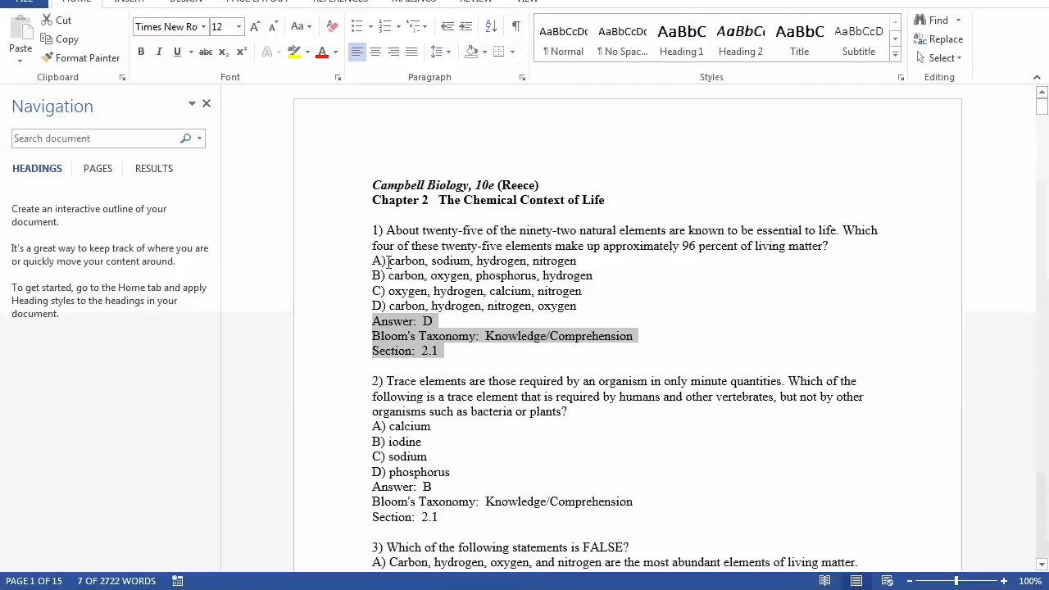
click(369, 305)
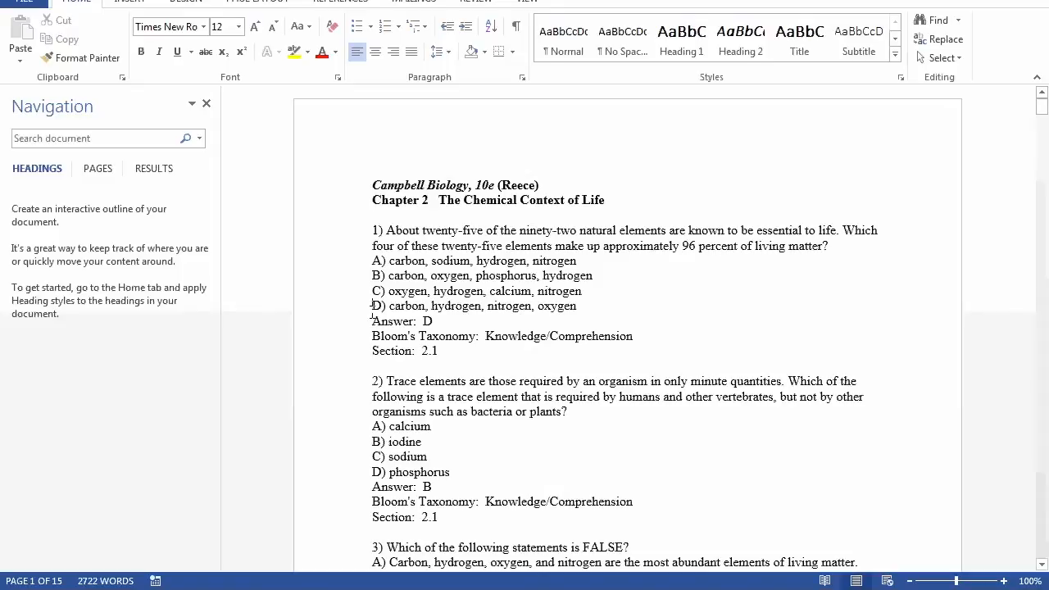
text(*)
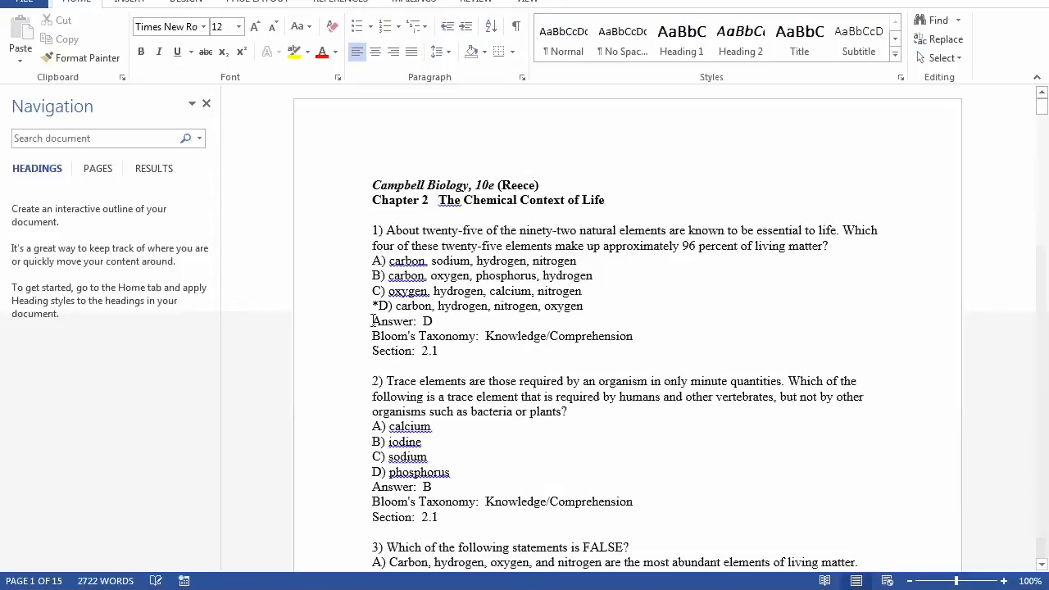
drag(372, 320, 453, 351)
key(Delete)
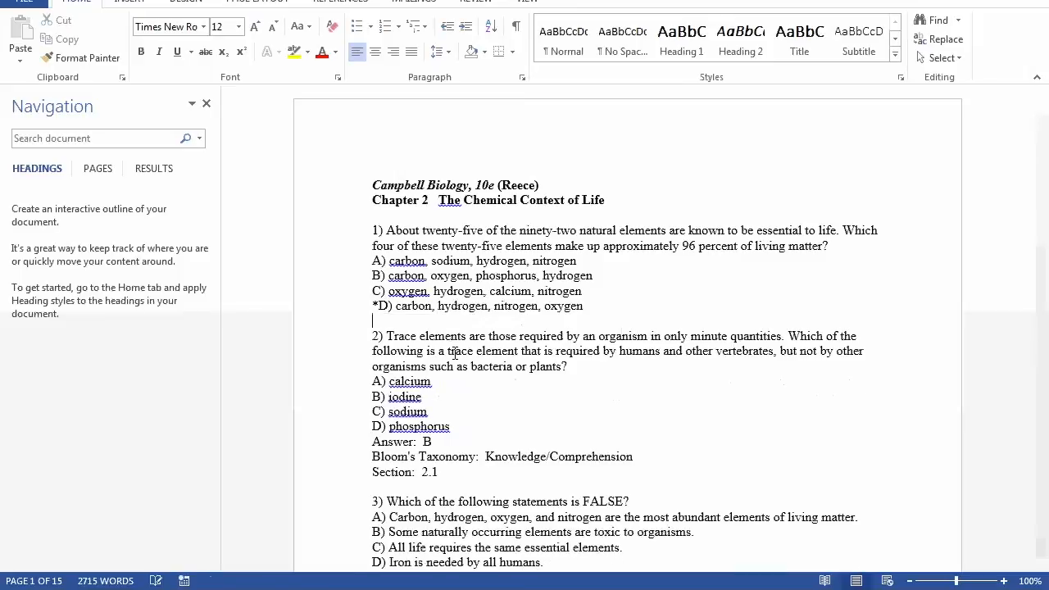
Step: Put an asterisk before choice B of question 2 and remove its Answer, Bloom's Taxonomy and Section lines
scroll(403, 290, down, 2)
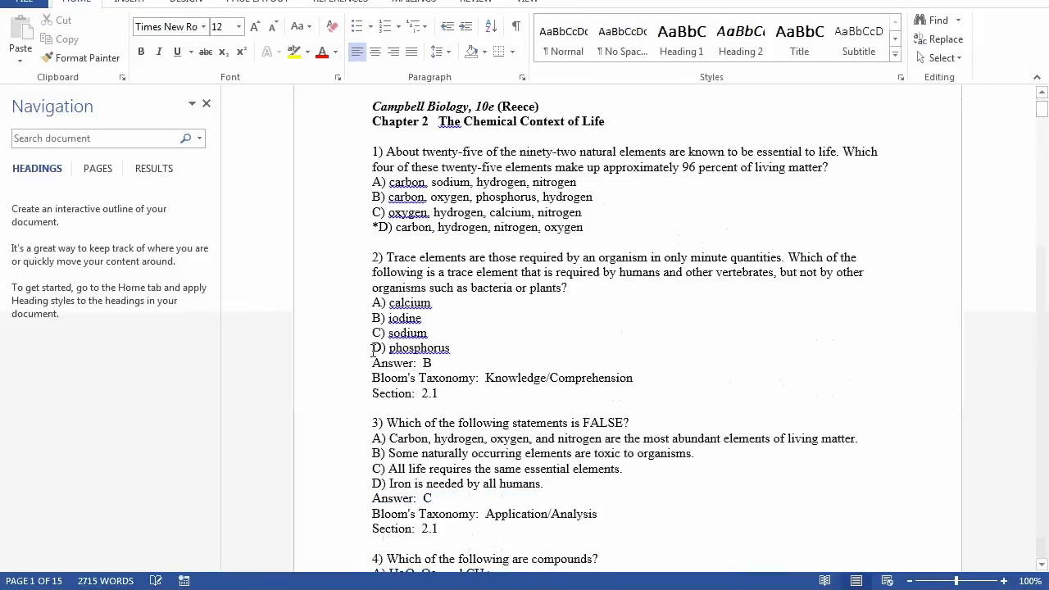
click(372, 317)
text(*)
drag(373, 362, 439, 393)
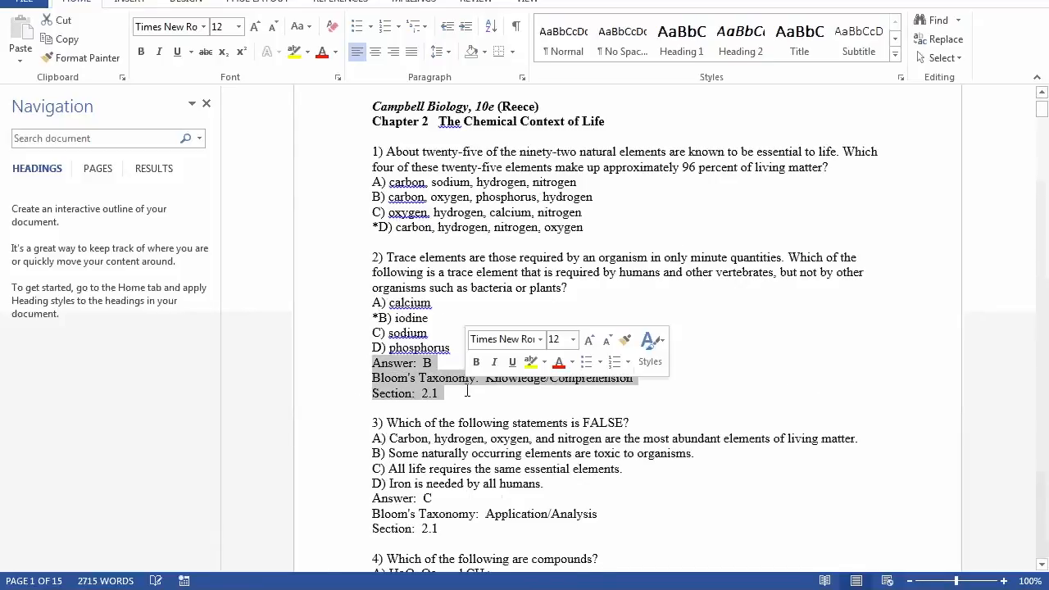
key(Delete)
Step: Put an asterisk before choice C of question 3 and remove its Answer, Bloom's Taxonomy and Section lines
scroll(442, 374, down, 1)
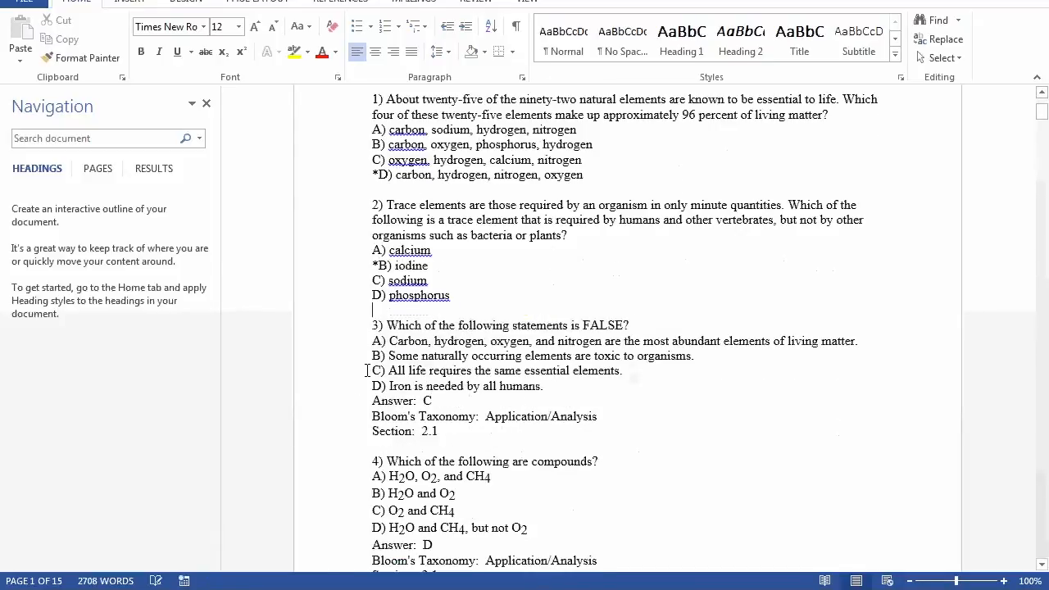
text(*)
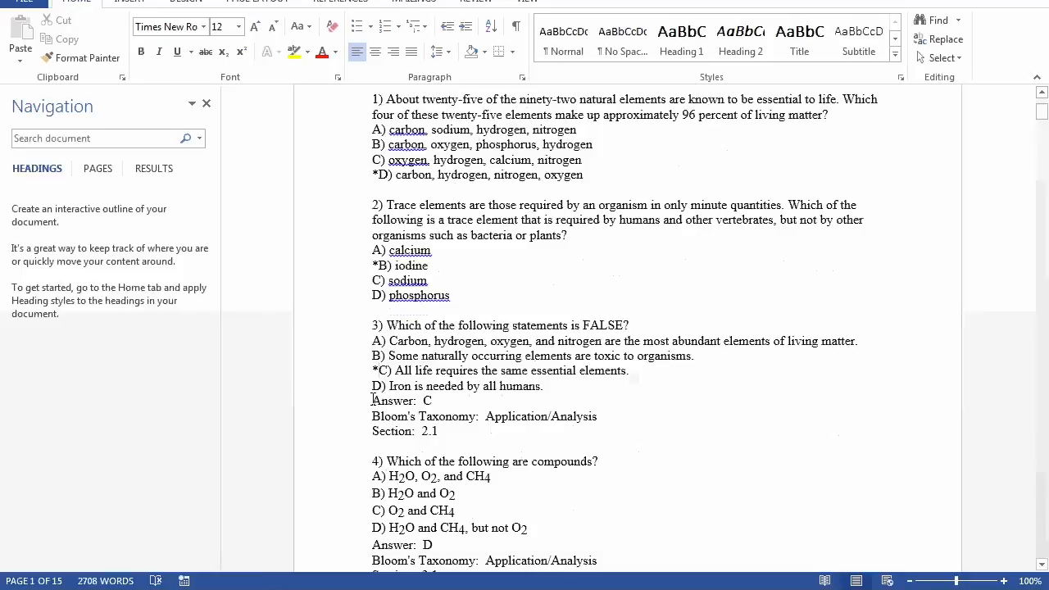
drag(373, 401, 445, 434)
key(Delete)
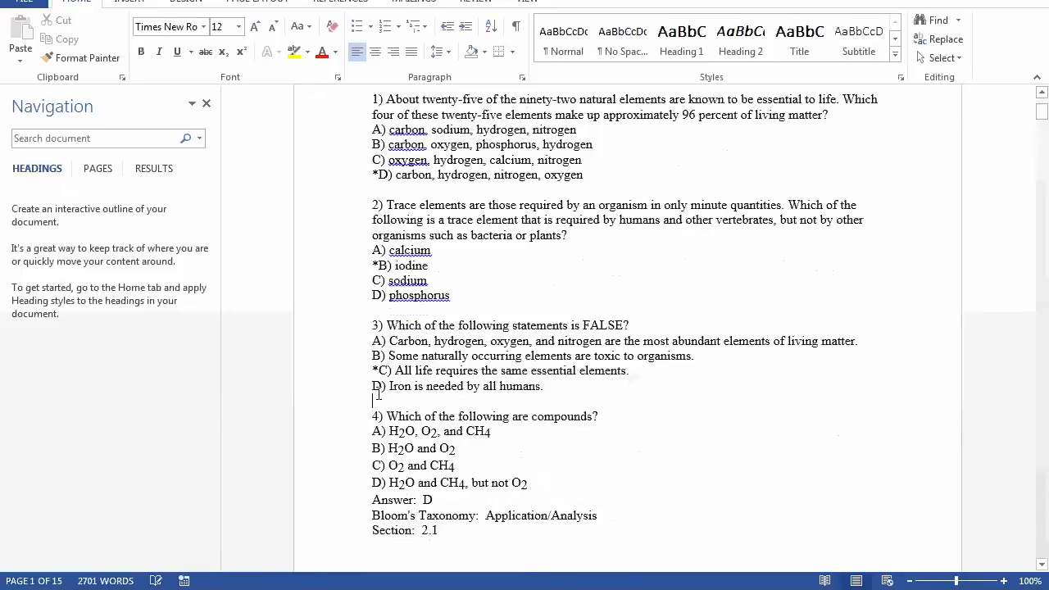
Step: Put an asterisk before choice D of question 4 and remove its Answer, Bloom's Taxonomy and Section lines
scroll(351, 386, down, 1)
click(371, 416)
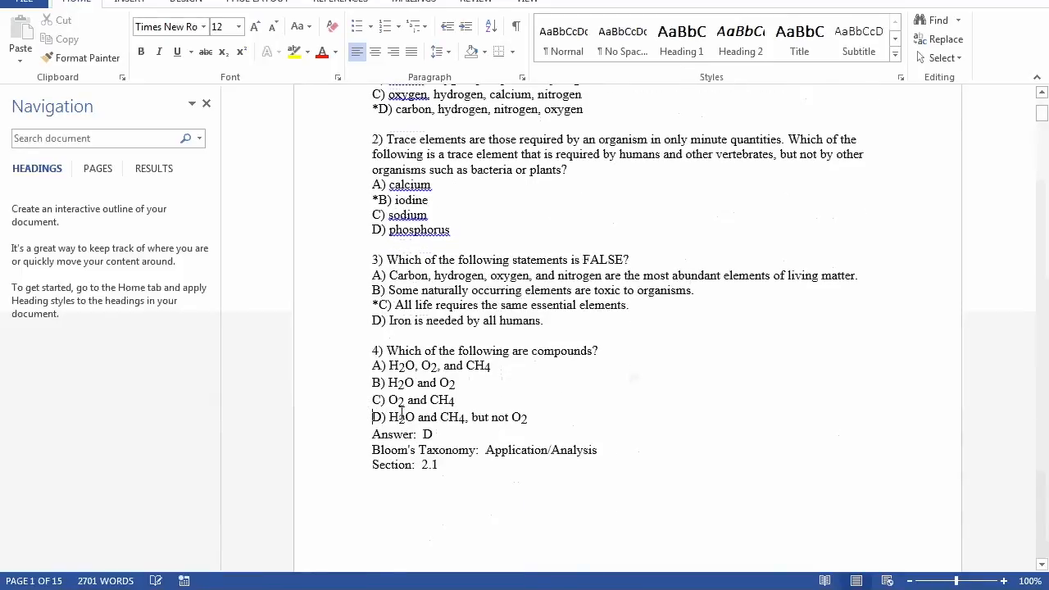
text(*)
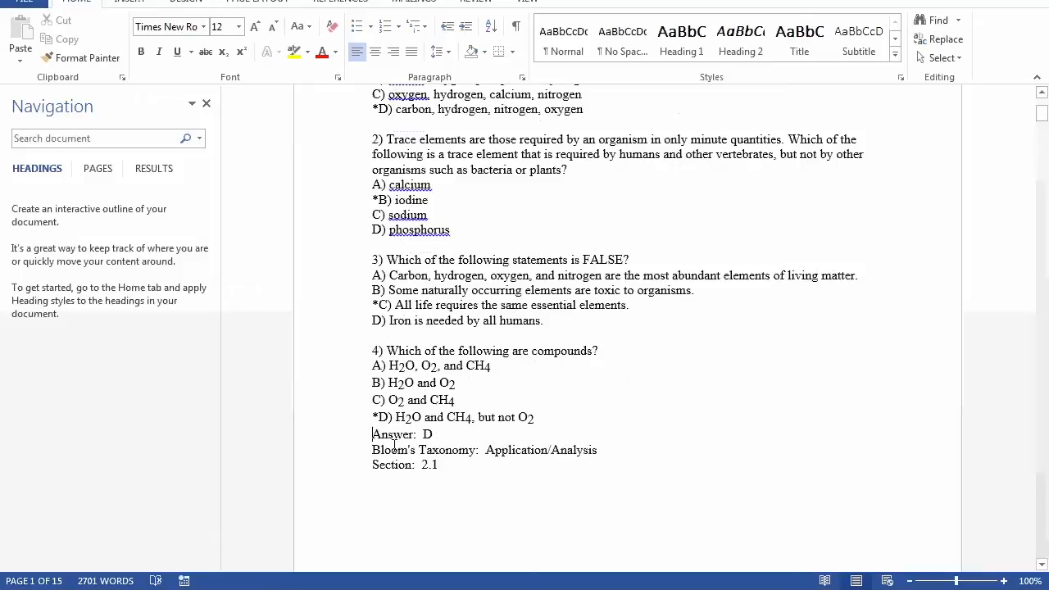
shift+click(453, 468)
key(Delete)
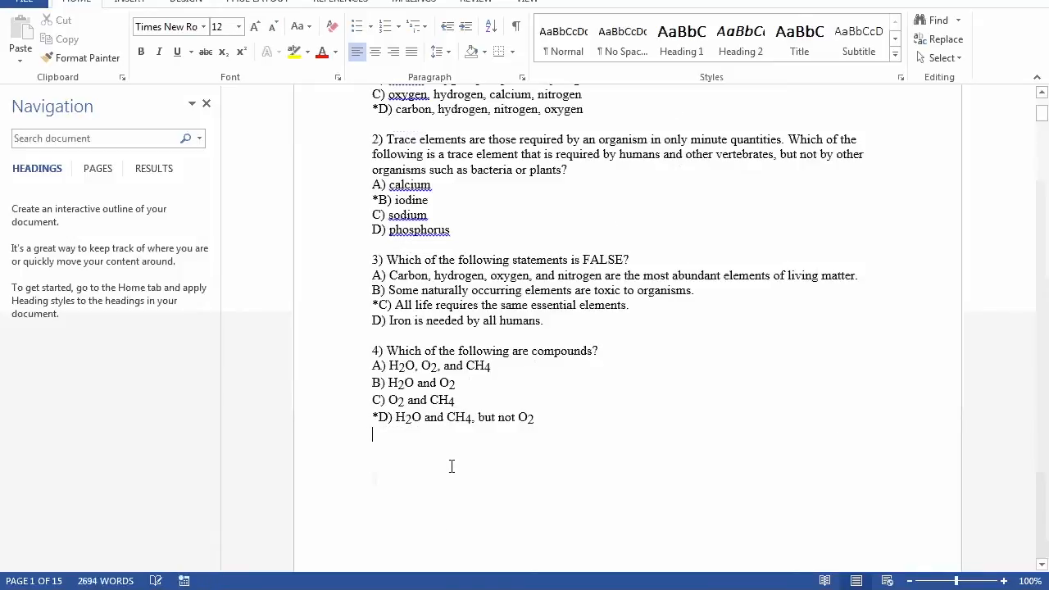
Step: Save the edited test bank document, then close it and the Downloads folder window
scroll(458, 436, up, 3)
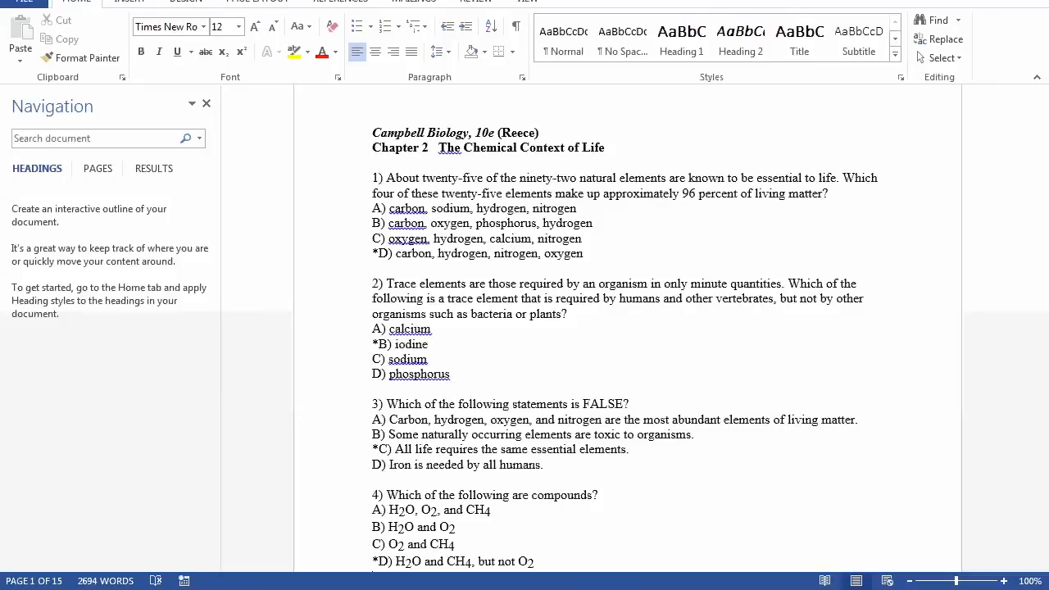
key(ctrl+s)
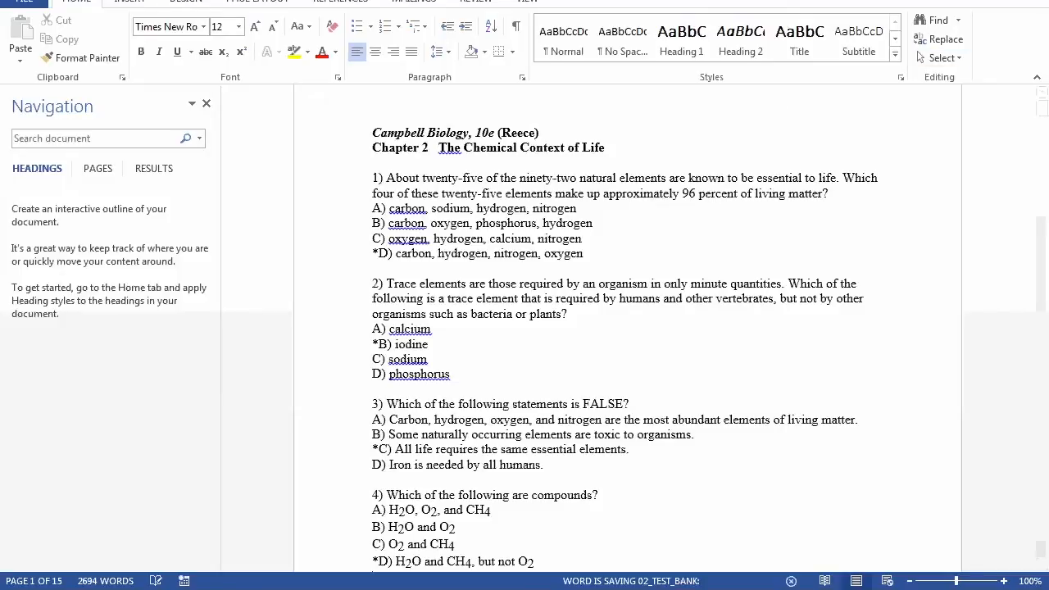
key(alt+F4)
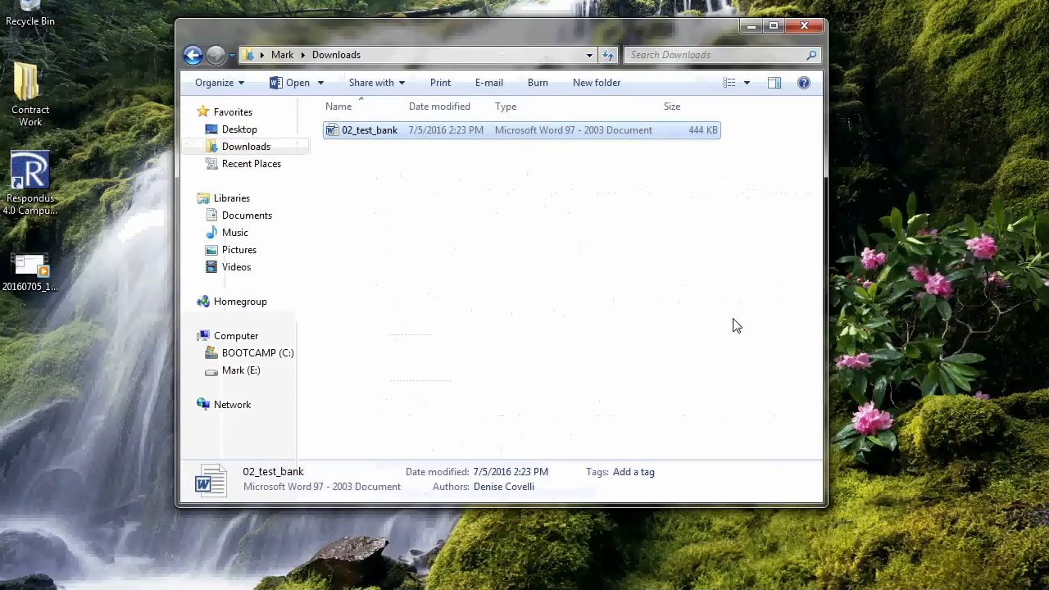
click(804, 27)
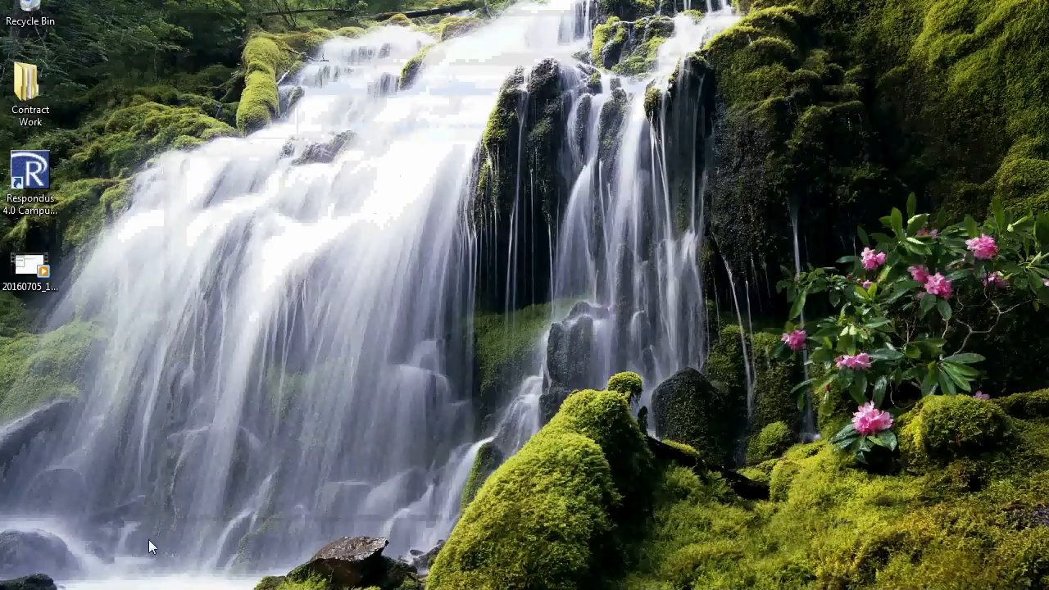
Step: Switch to the Chrome browser and look through the My Workplace page of the Collin College portal
mouse_move(195, 589)
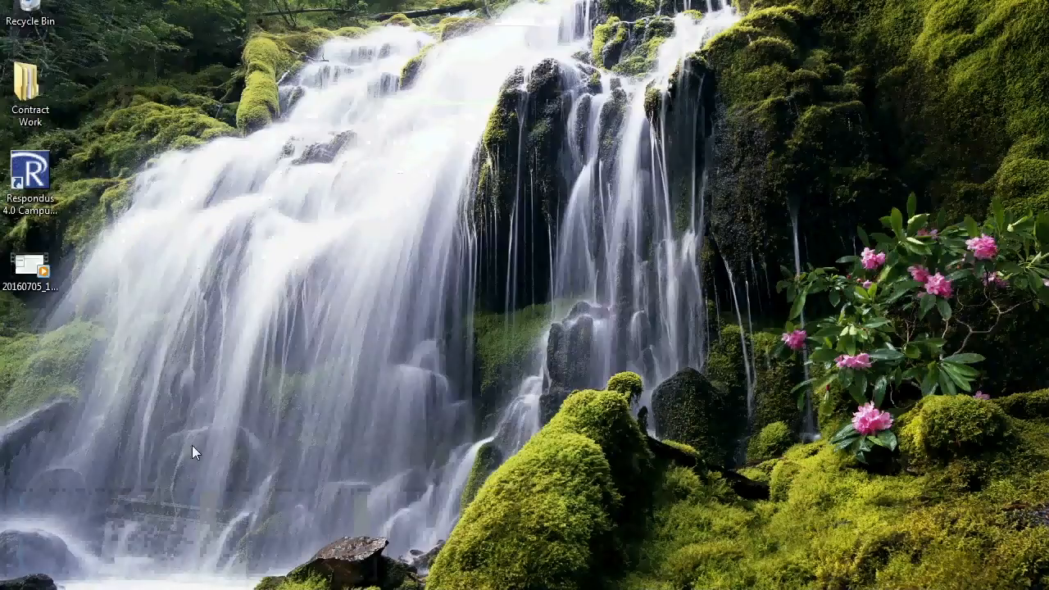
mouse_move(126, 589)
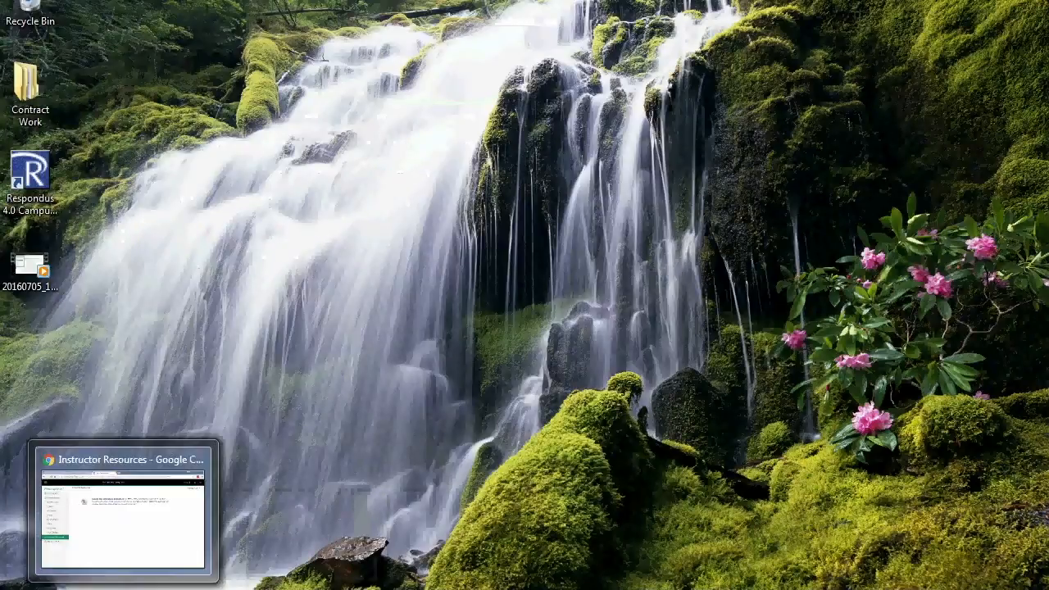
click(114, 541)
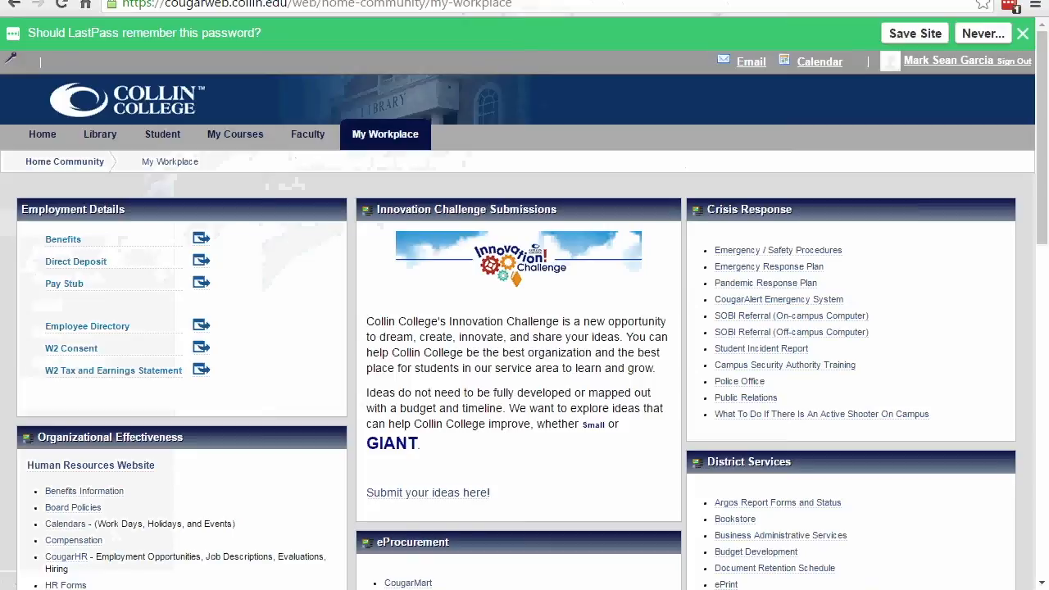
mouse_move(374, 136)
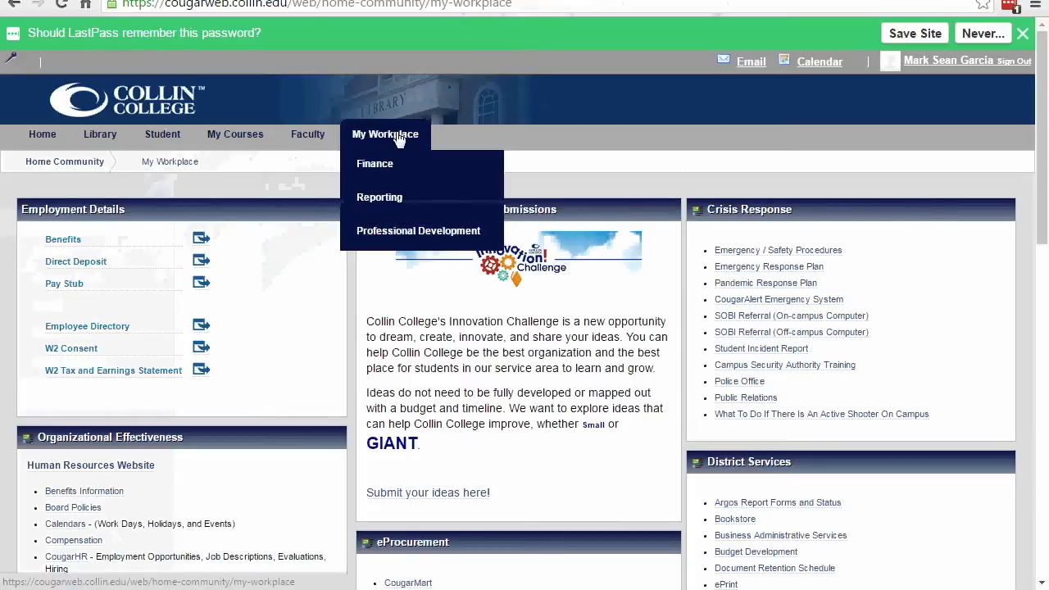
click(376, 136)
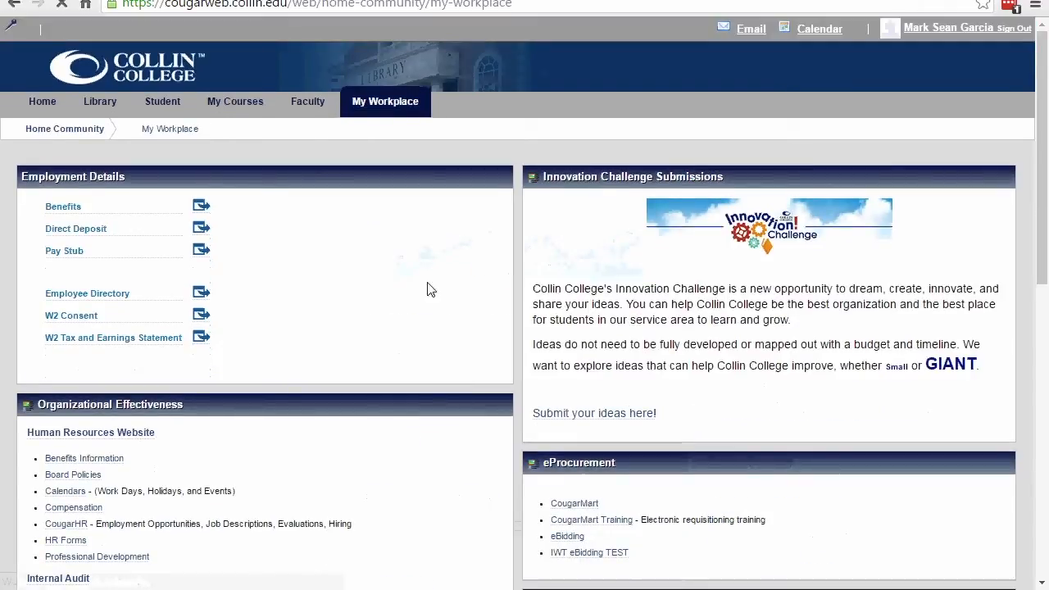
scroll(449, 284, down, 6)
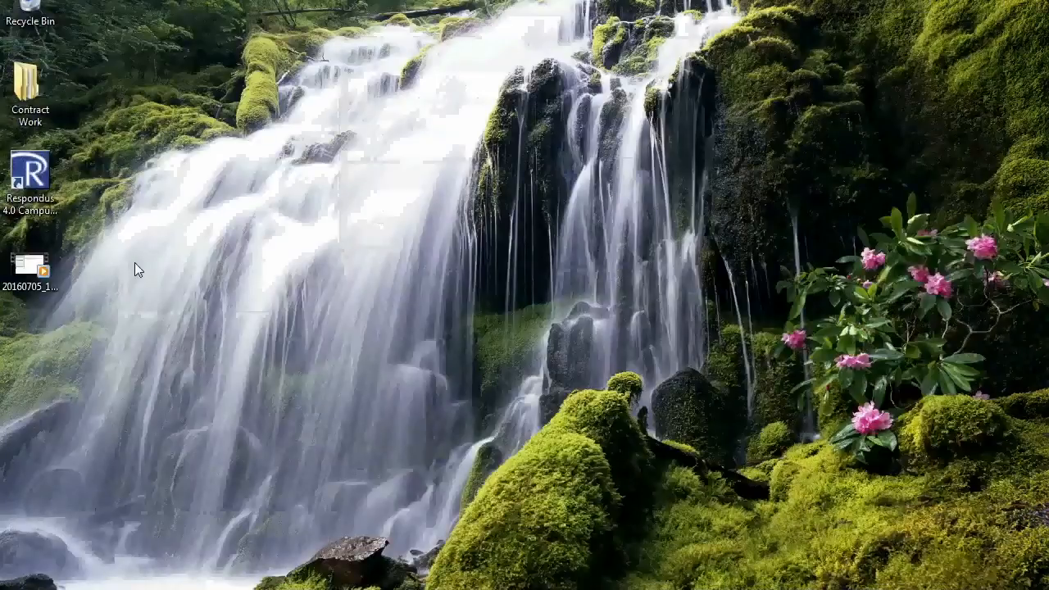
Step: Launch Respondus 4.0 from the desktop and set the current personality to IMS QTI 1.1+
double_click(31, 176)
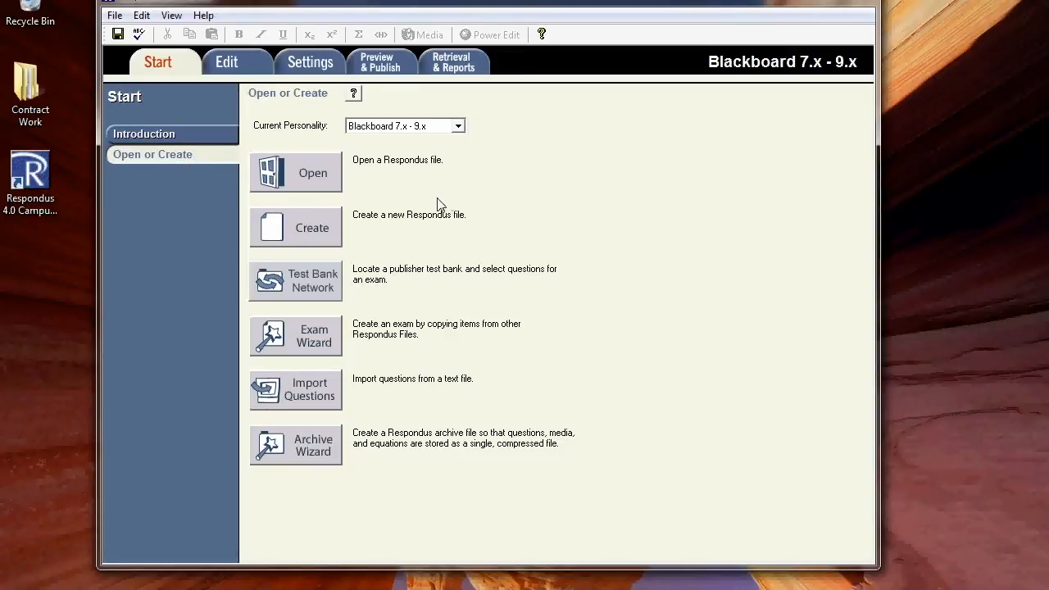
click(458, 129)
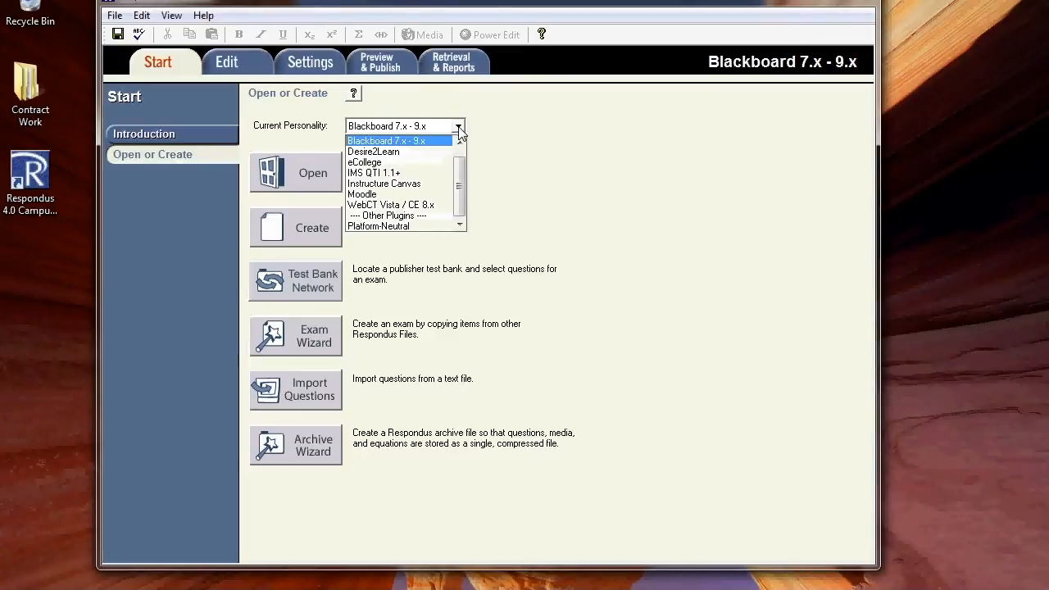
click(376, 177)
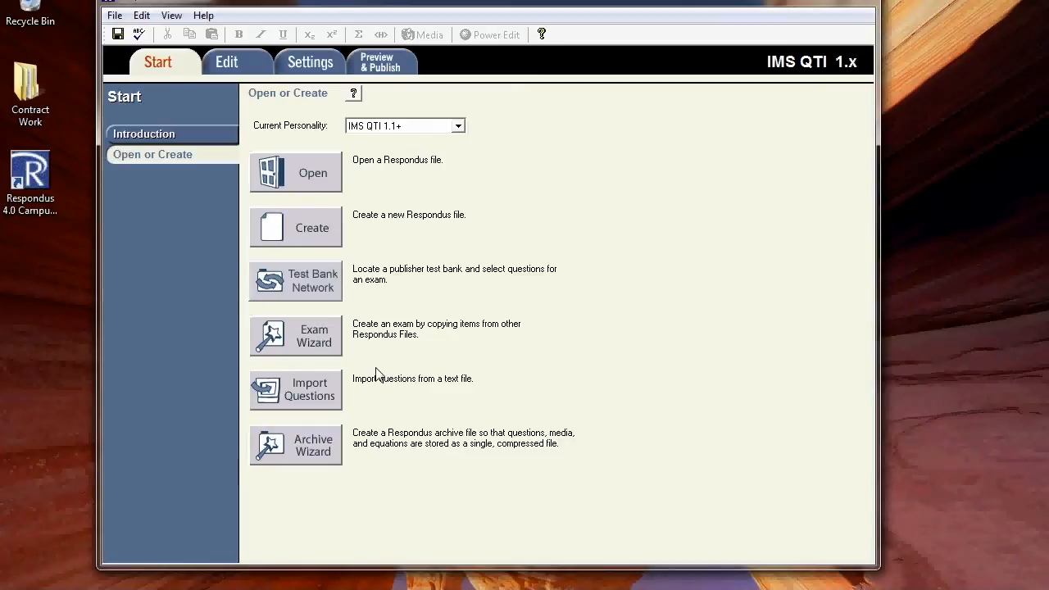
Step: Start a question import with the Microsoft Word (DOC) file type and choose 02_test_bank from the Downloads folder
click(302, 390)
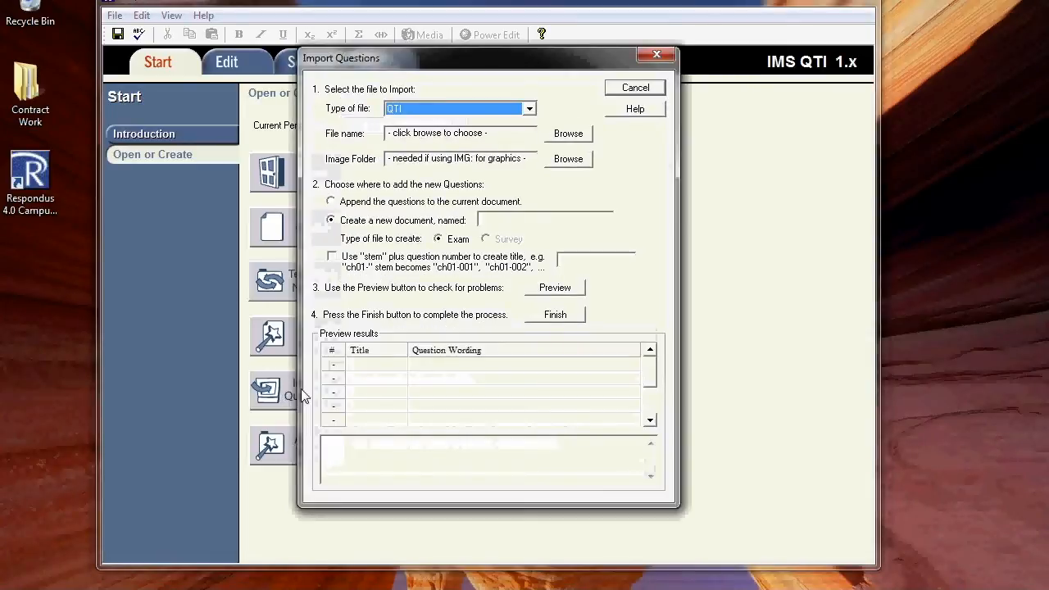
click(530, 109)
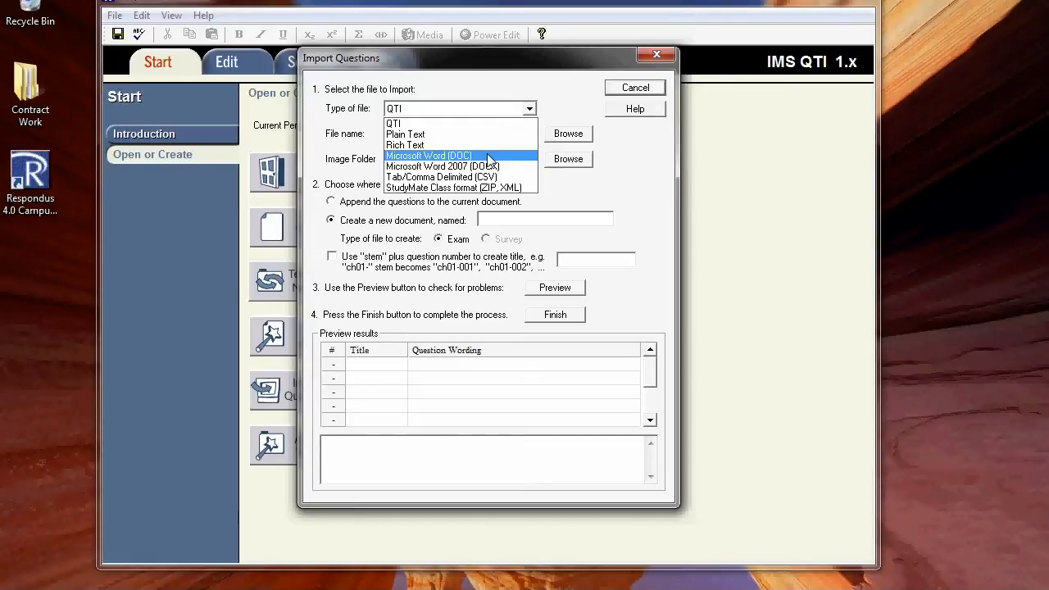
click(489, 155)
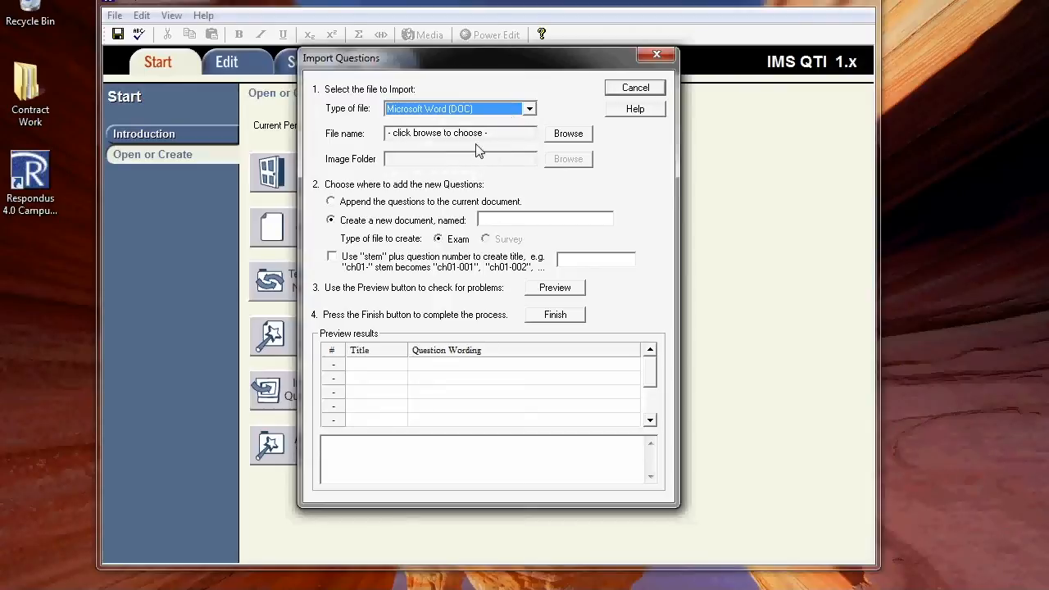
click(569, 136)
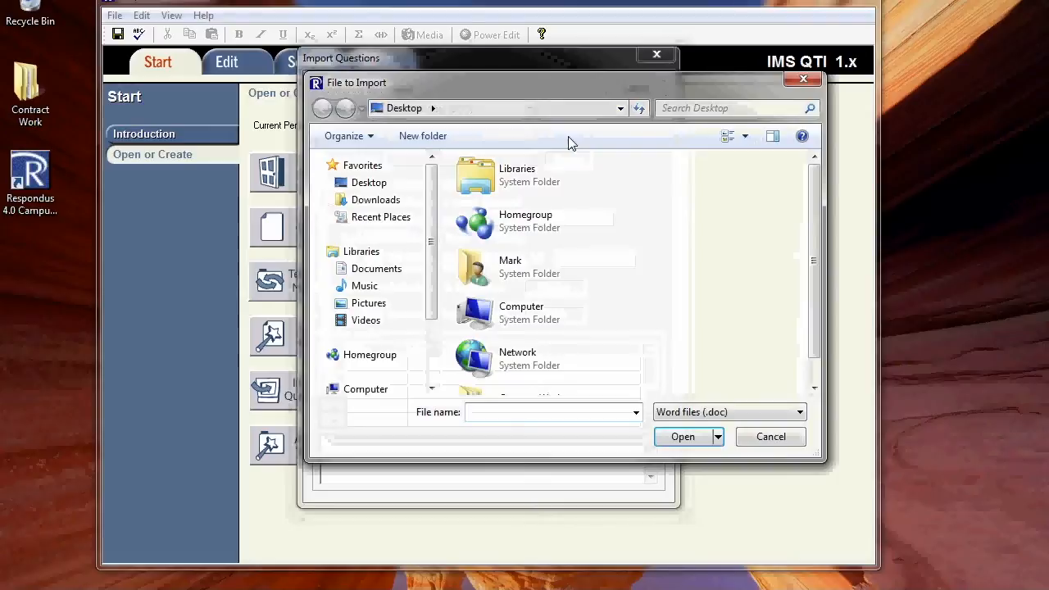
click(379, 200)
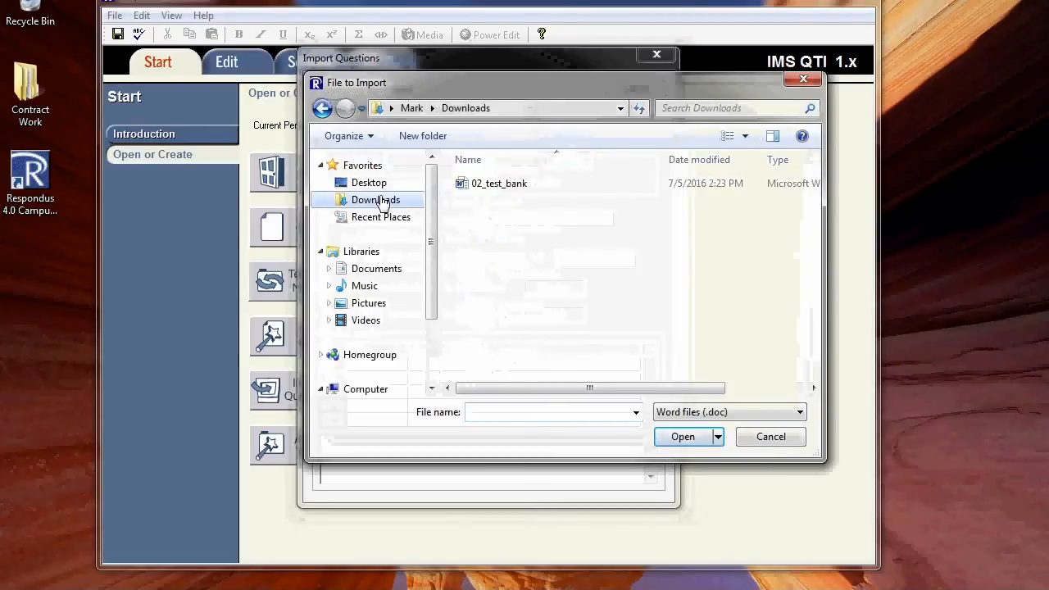
click(495, 185)
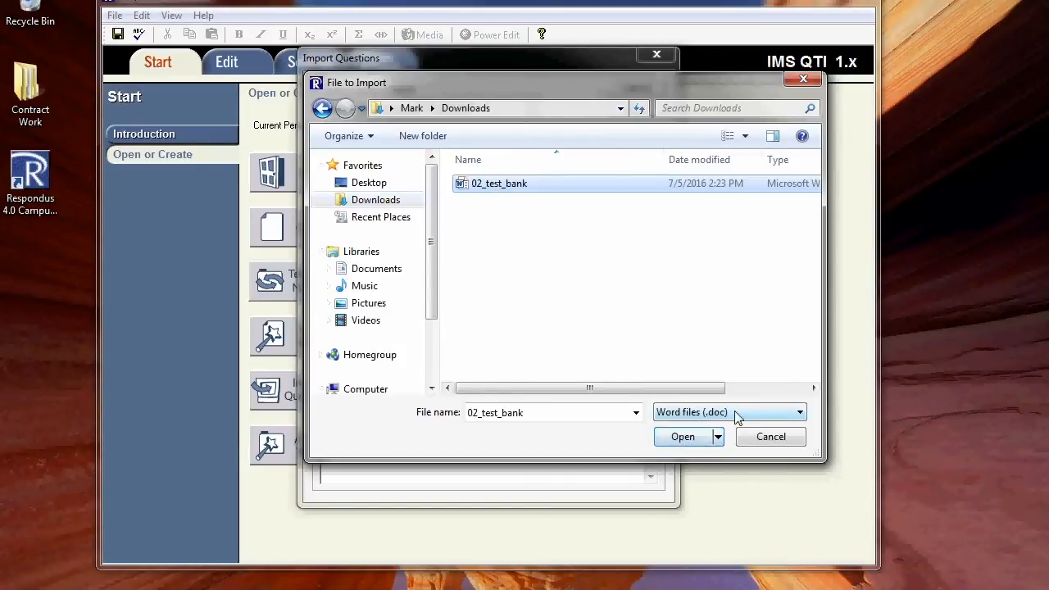
click(680, 439)
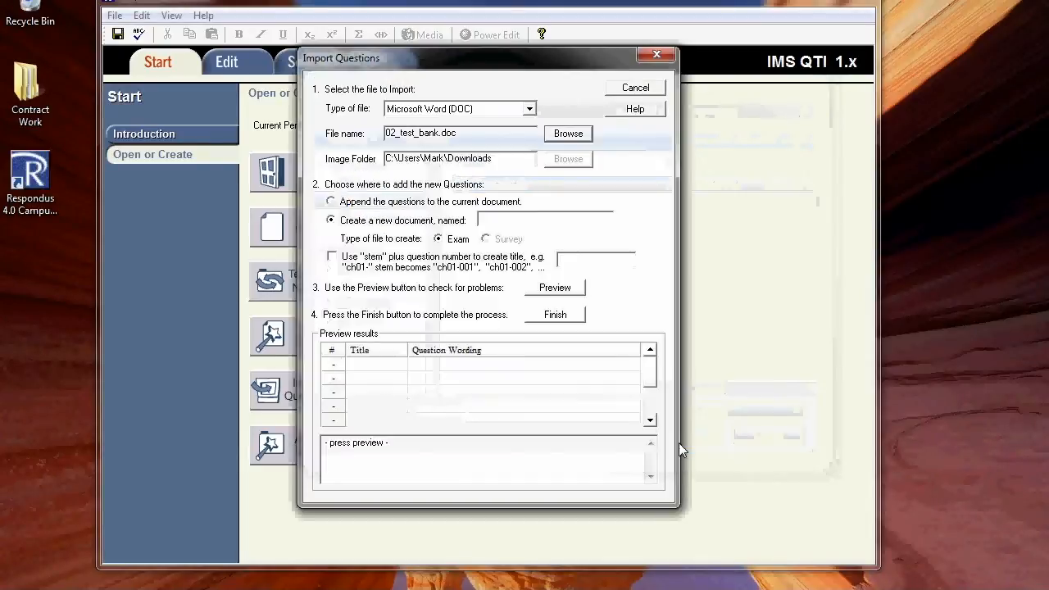
Step: Name the new exam document "Example Exam", preview the import for problems, and finish importing the questions
click(503, 221)
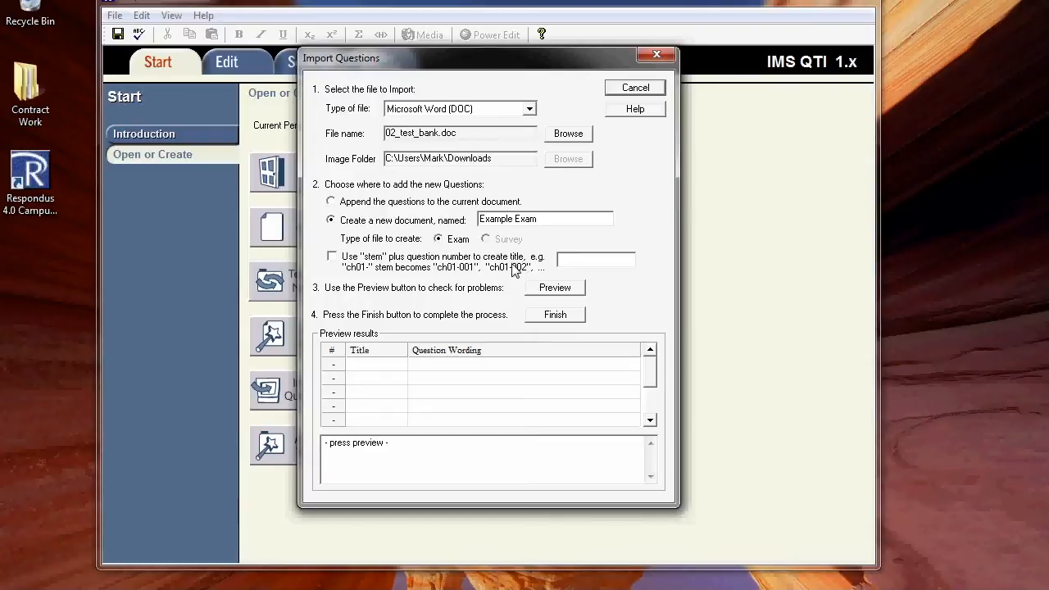
click(555, 289)
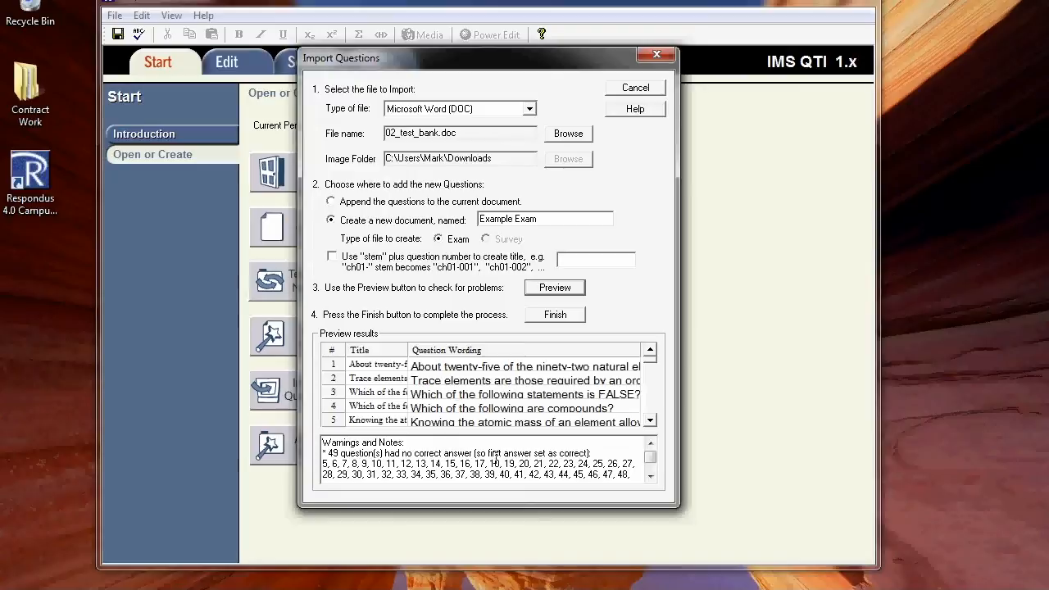
click(548, 317)
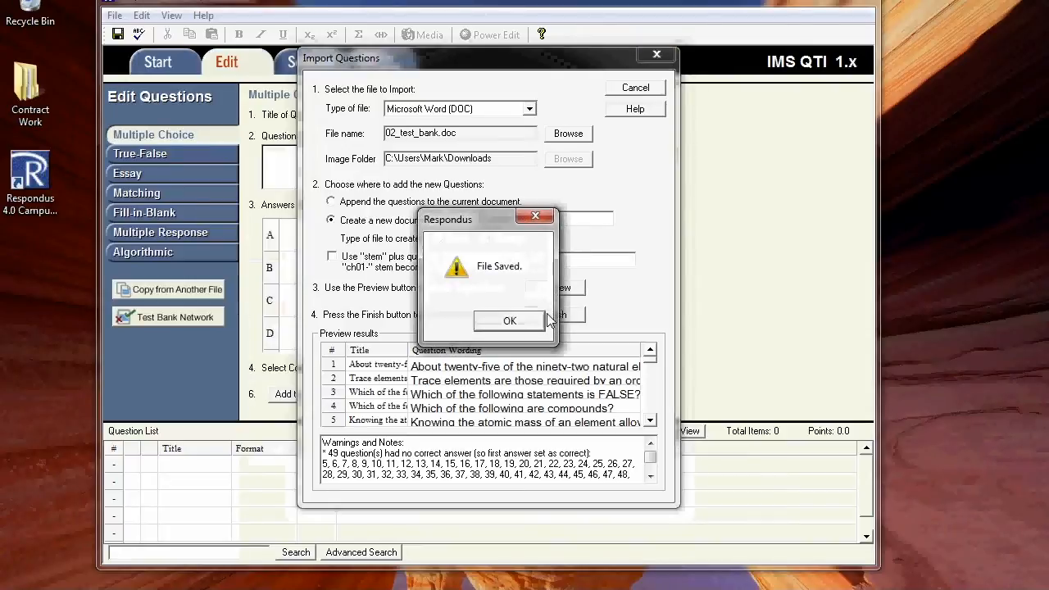
click(509, 322)
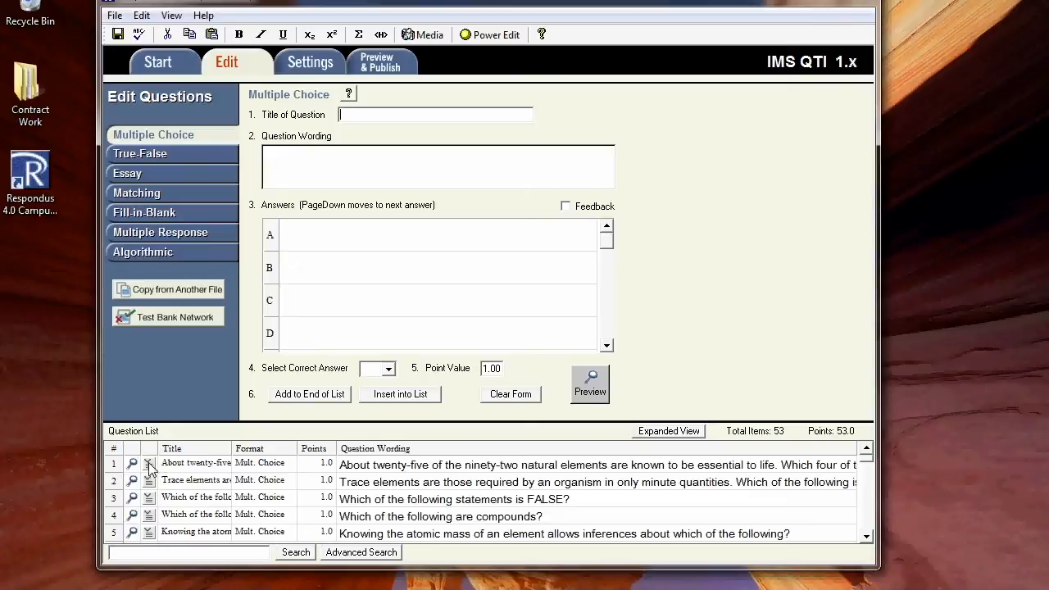
Step: Preview the imported exam file and go through questions 1 to 4 to check their answer choices and correct answers
click(381, 67)
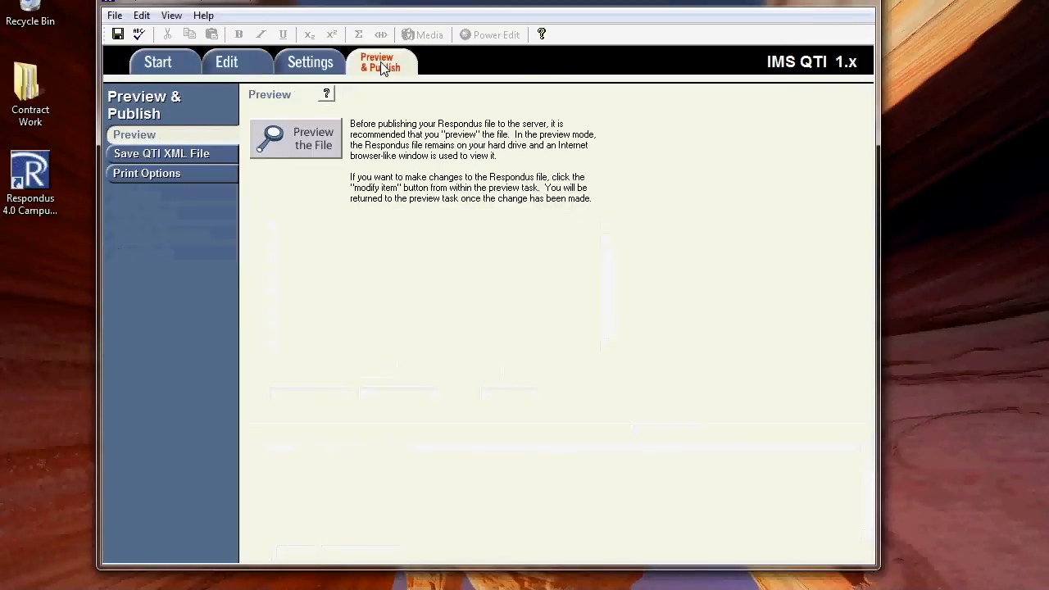
click(285, 144)
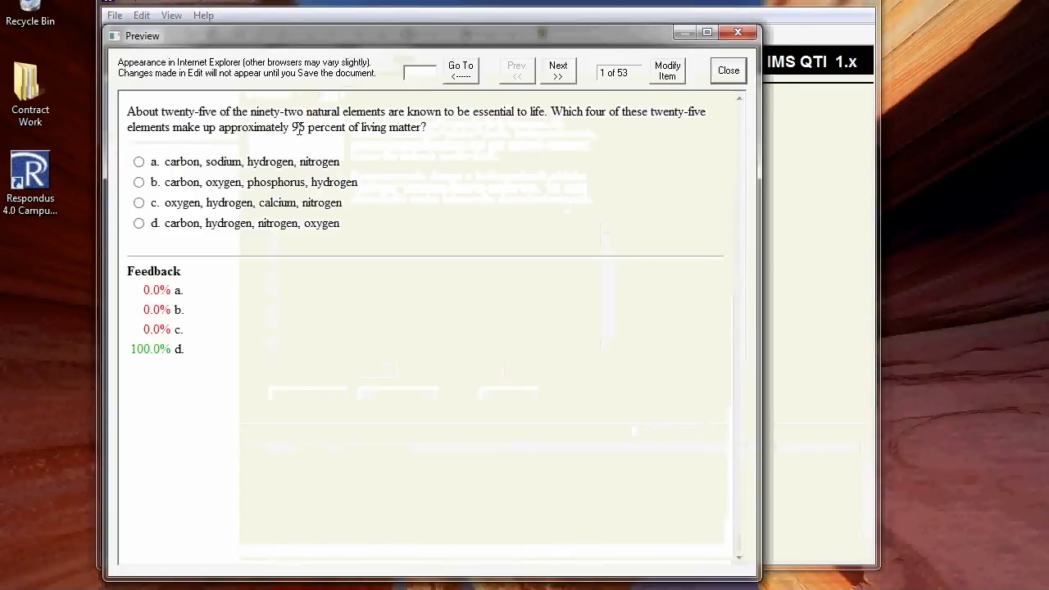
click(560, 77)
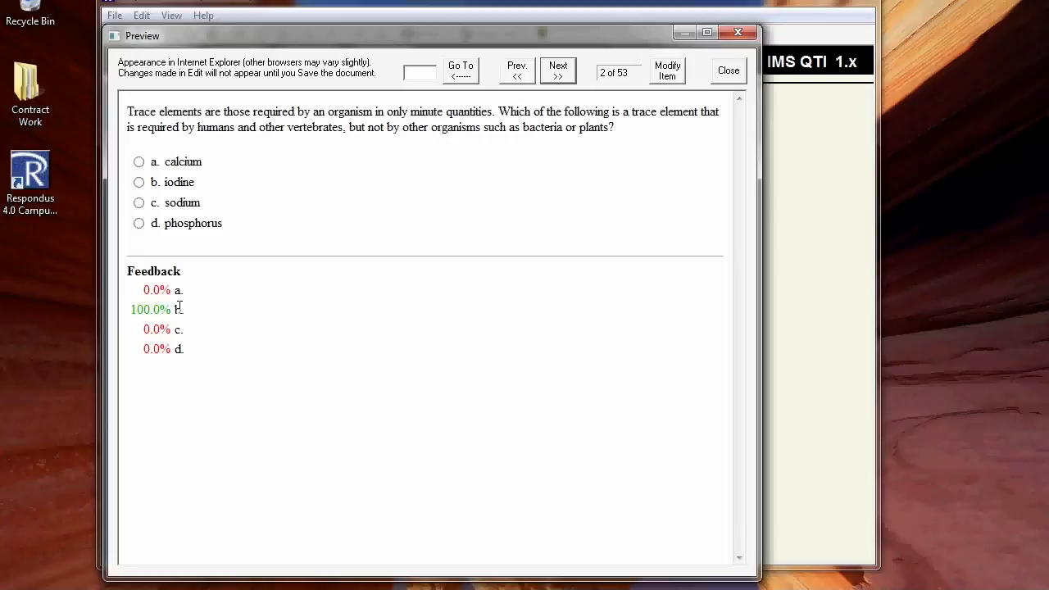
click(548, 68)
double_click(515, 72)
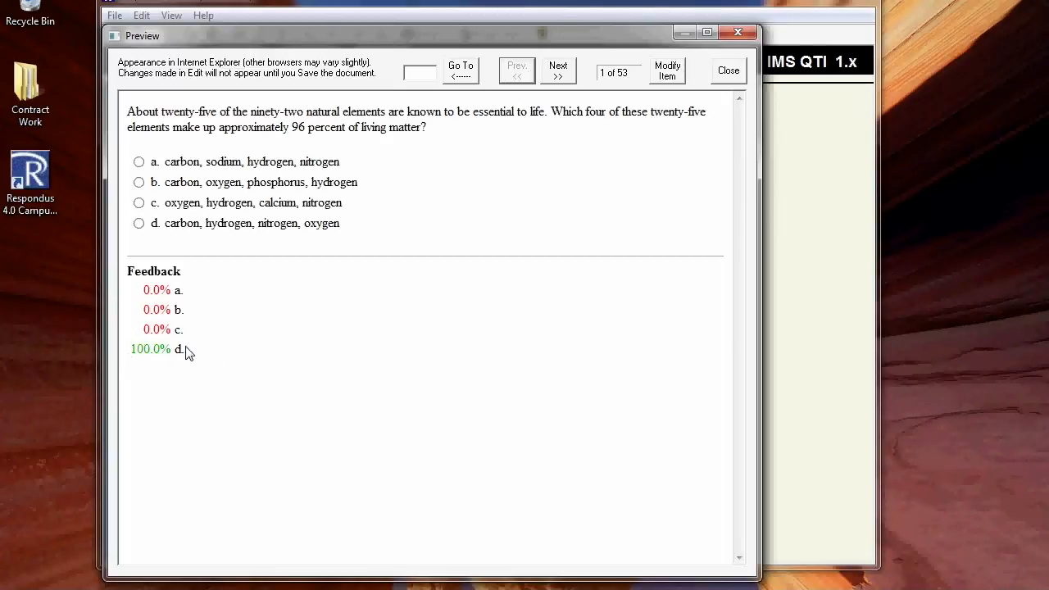
click(557, 72)
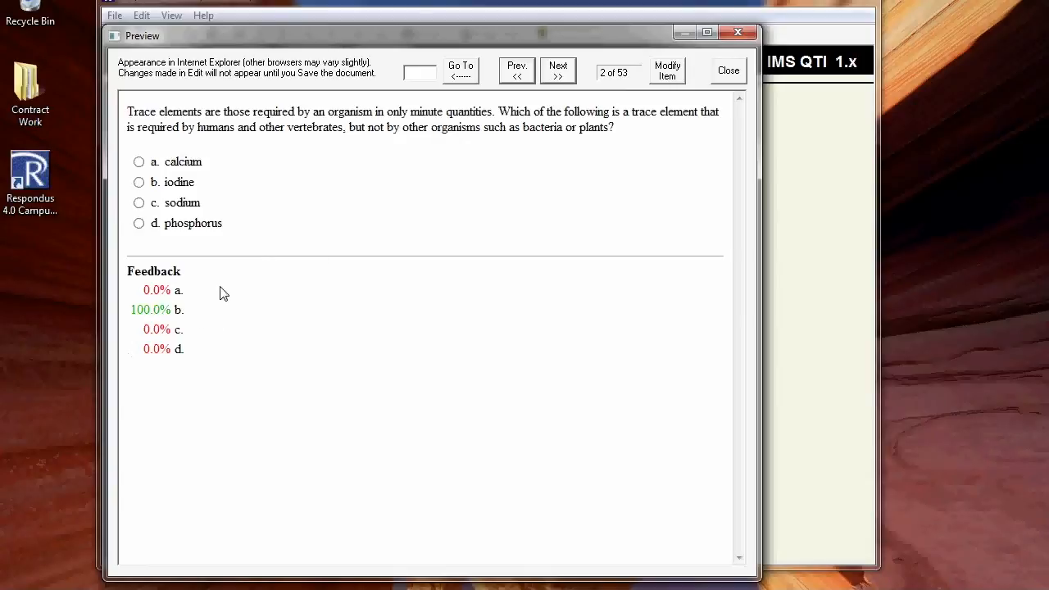
click(531, 69)
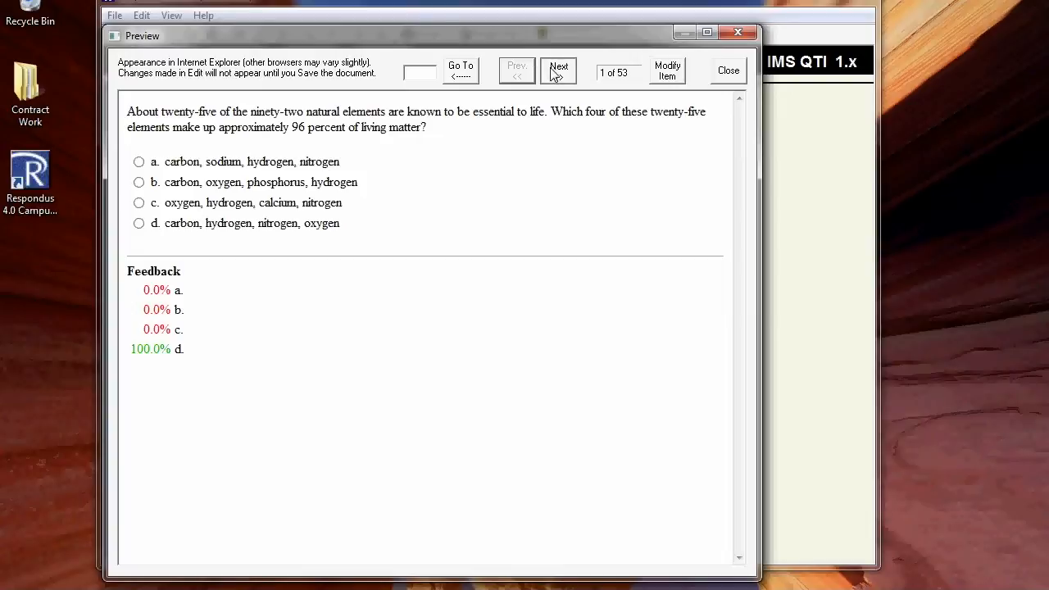
click(556, 72)
click(556, 72)
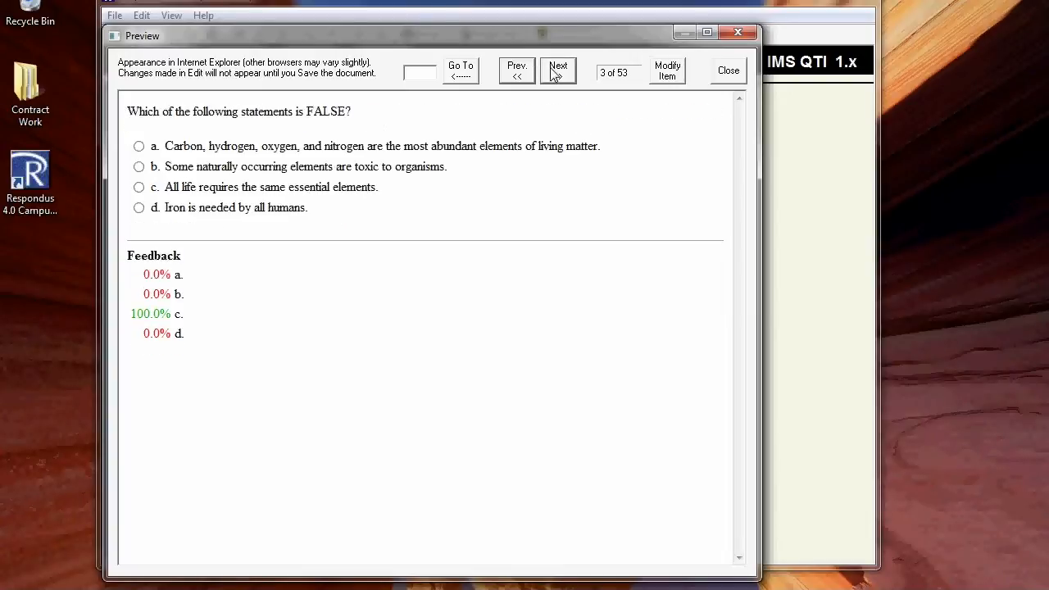
click(556, 72)
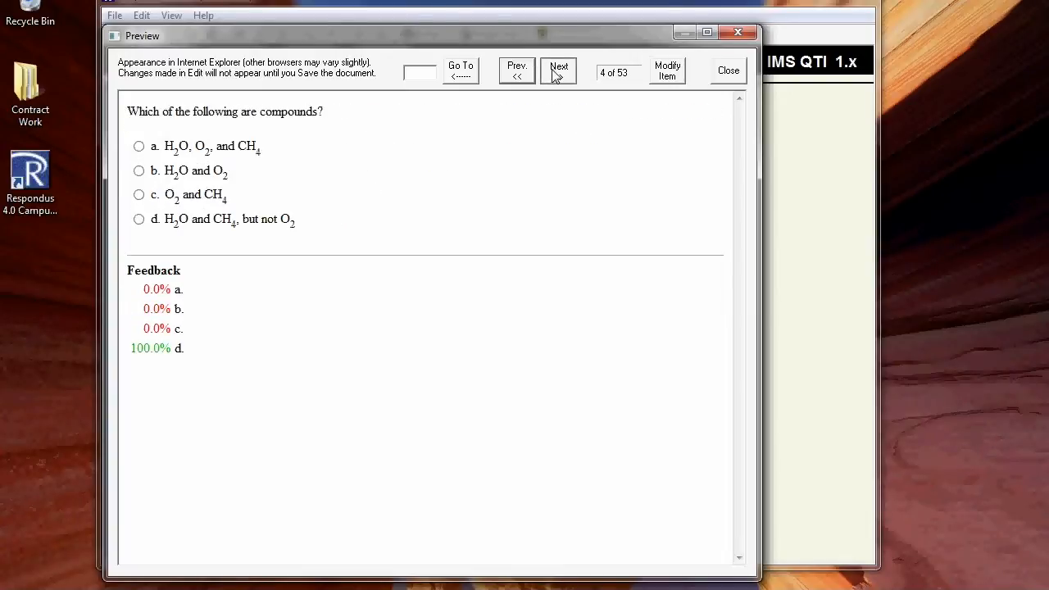
Step: Advance the preview to question 10 and examine the Answer, Bloom's Taxonomy and Section lines under choice D
click(556, 72)
click(557, 72)
click(556, 72)
click(556, 72)
click(556, 72)
click(557, 73)
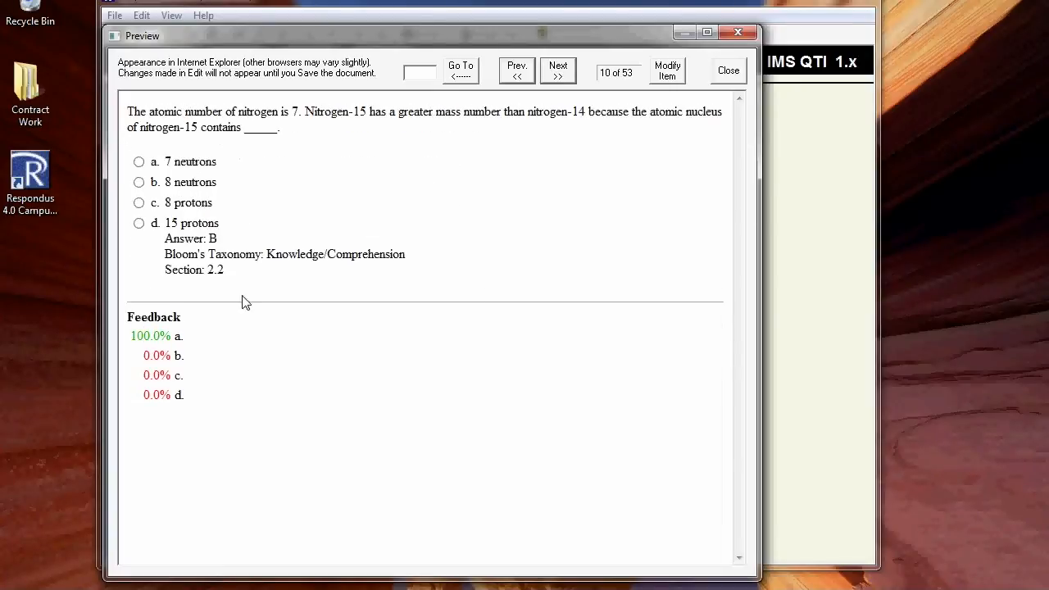
drag(218, 271, 167, 250)
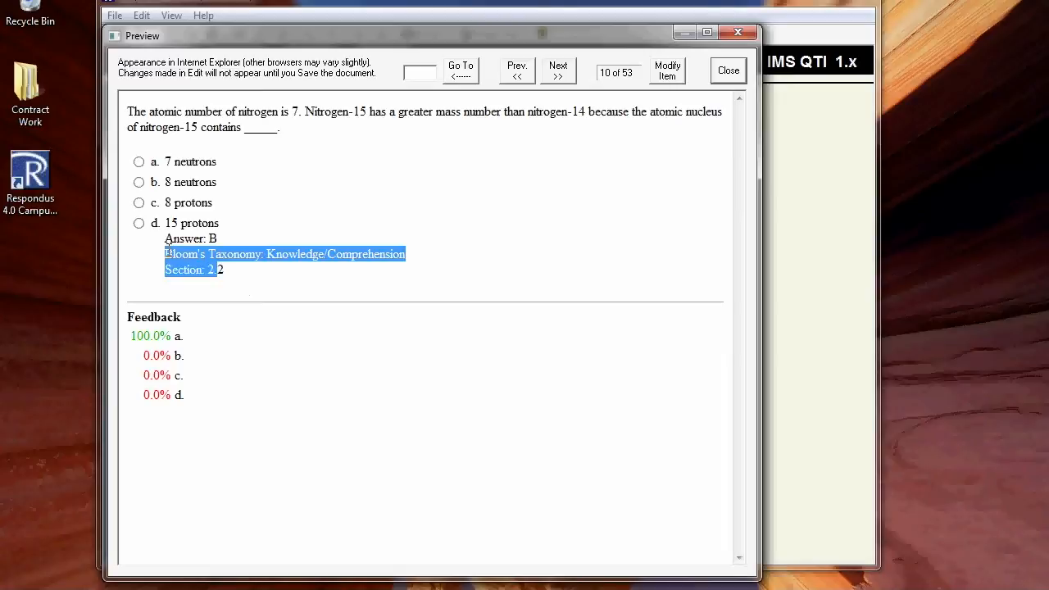
click(164, 238)
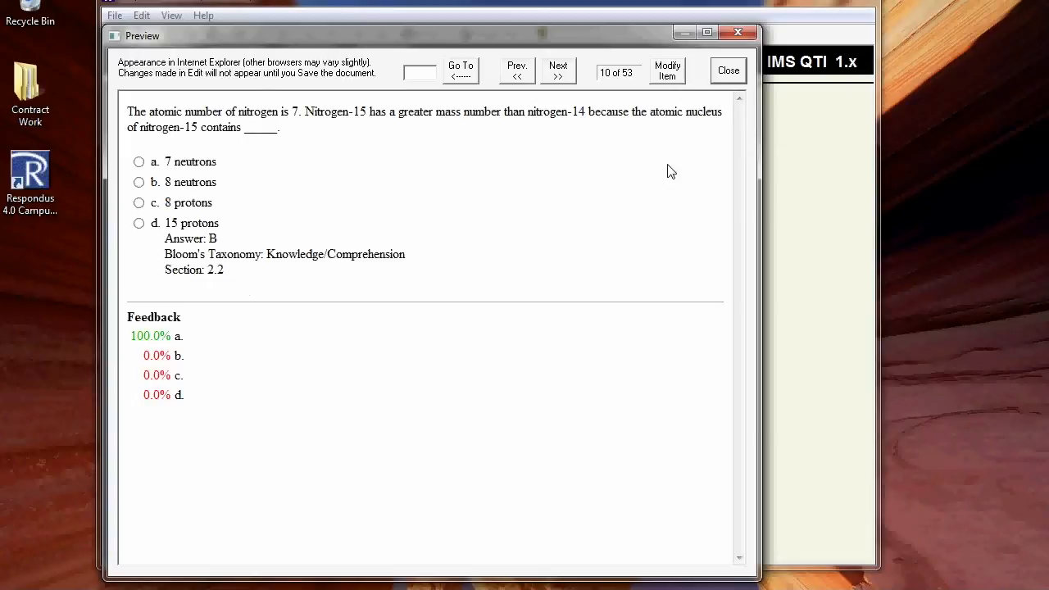
Step: Return to question 2 in the preview to review its choices and feedback, and close the preview window
click(517, 73)
click(516, 73)
click(517, 73)
click(517, 73)
click(517, 73)
click(517, 73)
click(517, 73)
click(517, 73)
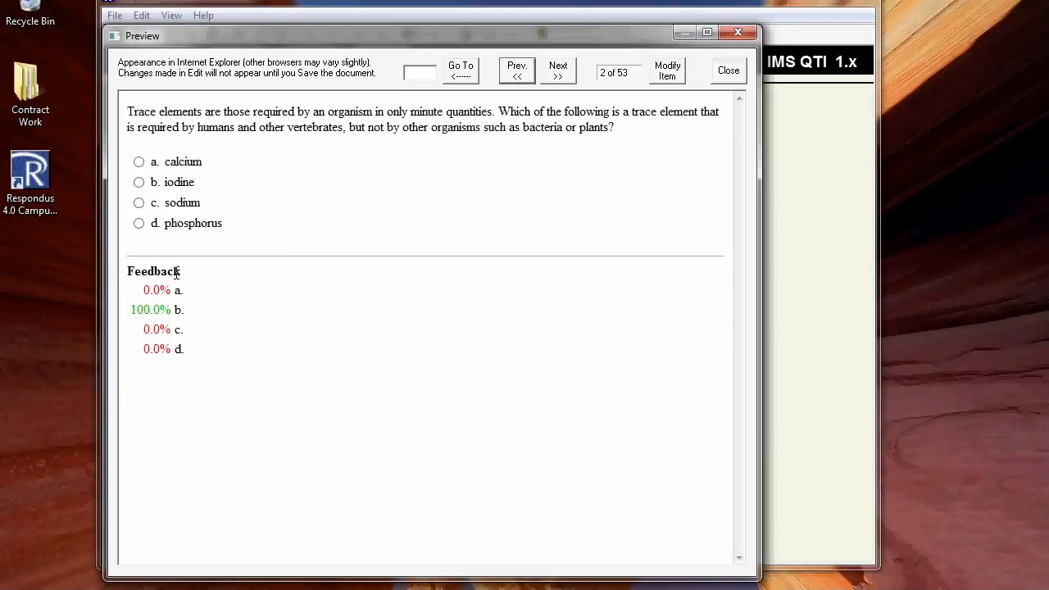
click(724, 73)
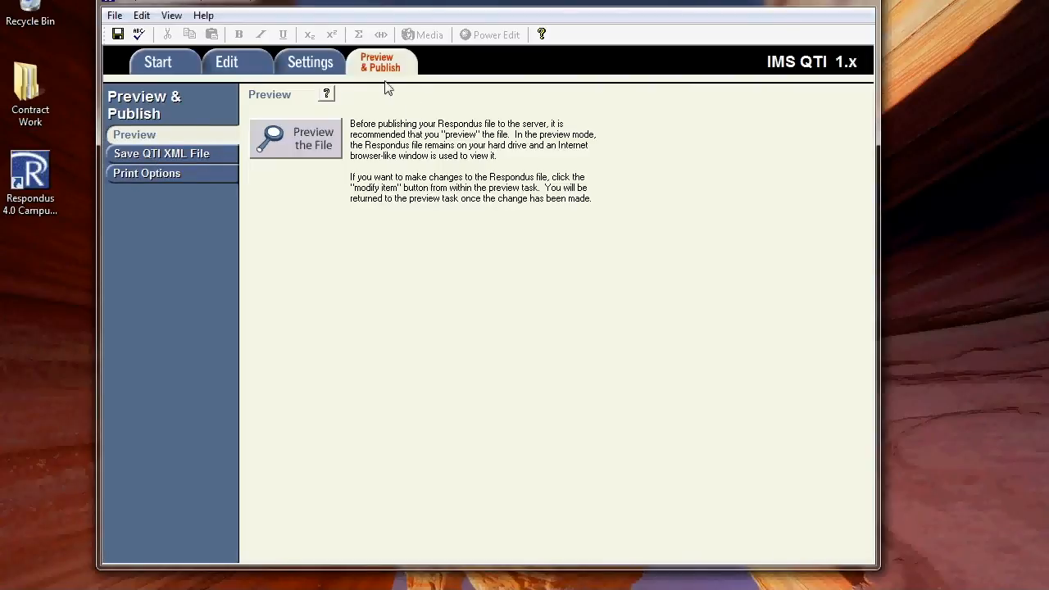
Step: Save the exam as a zipped QTI XML package named ExampleExam in the Documents library, with points as percentages 0-100%
click(196, 157)
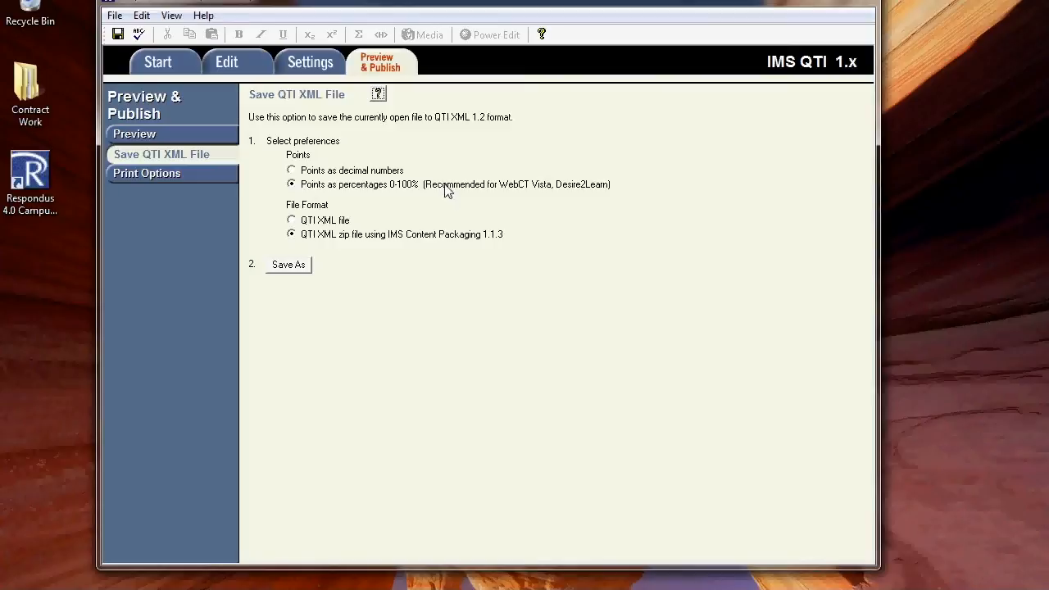
click(293, 185)
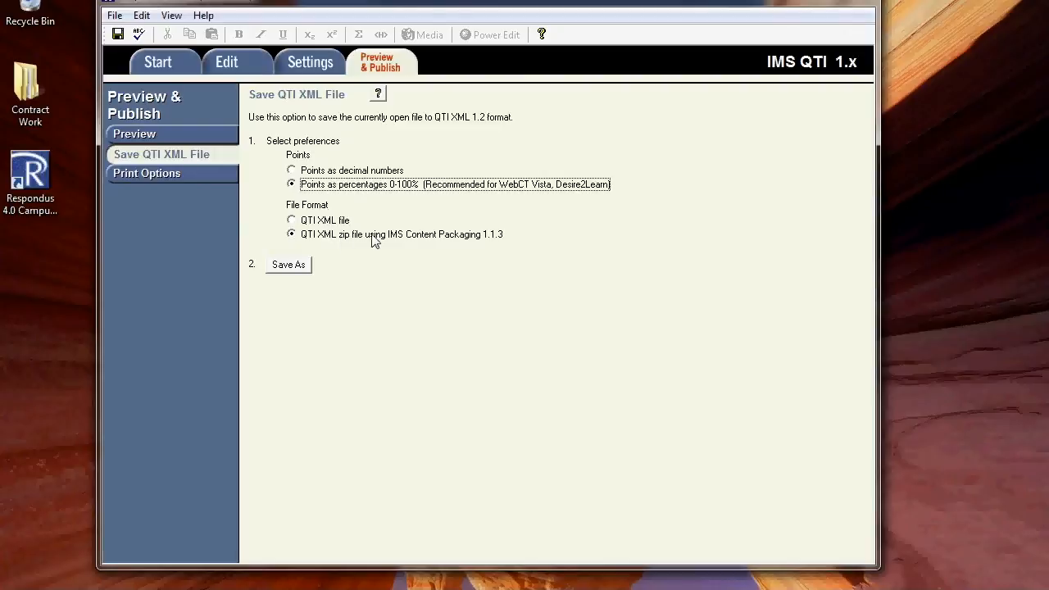
click(293, 264)
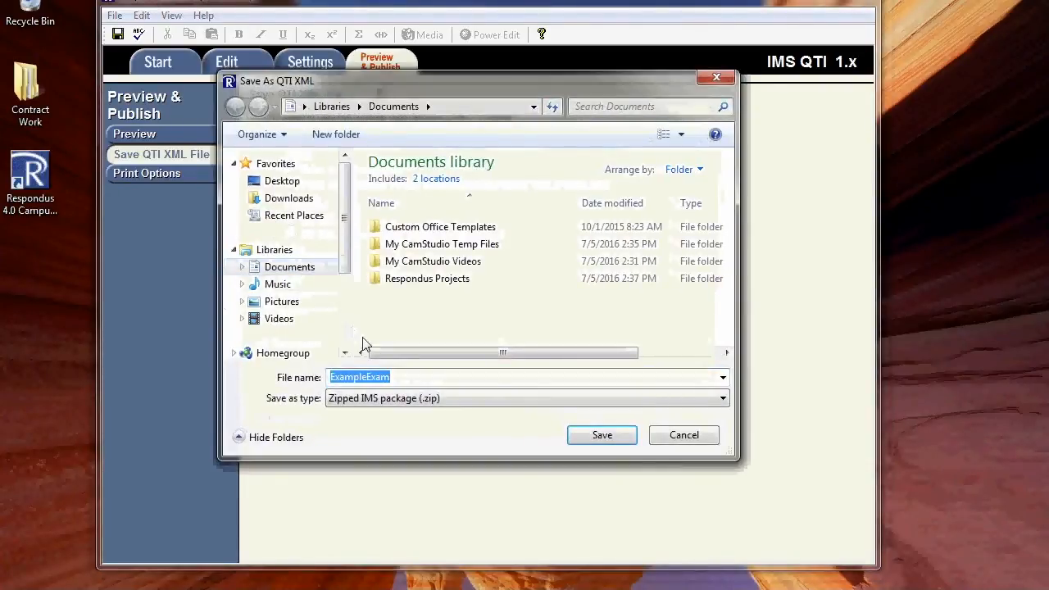
click(407, 376)
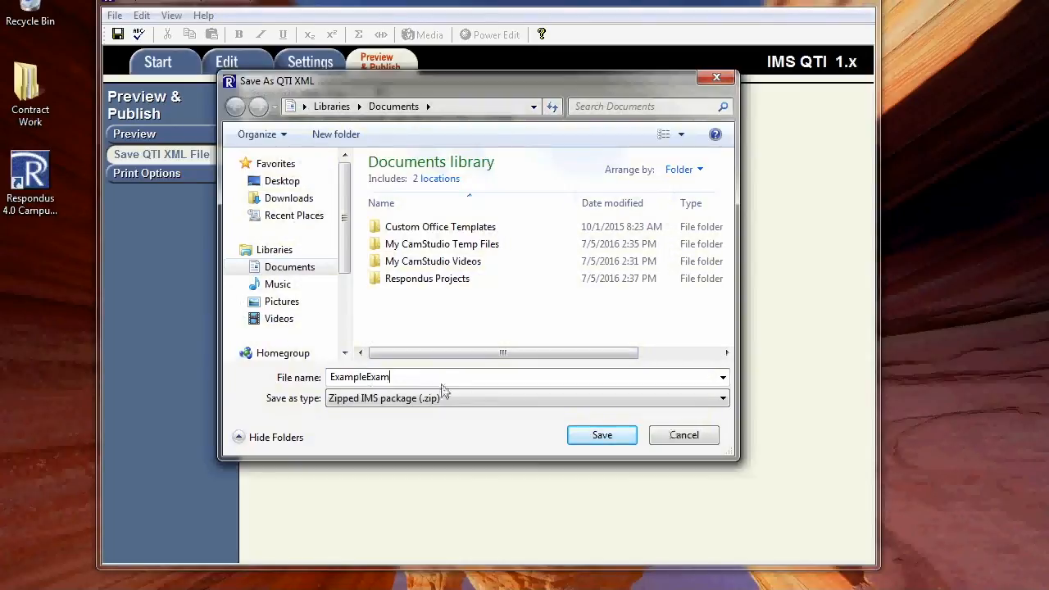
click(606, 435)
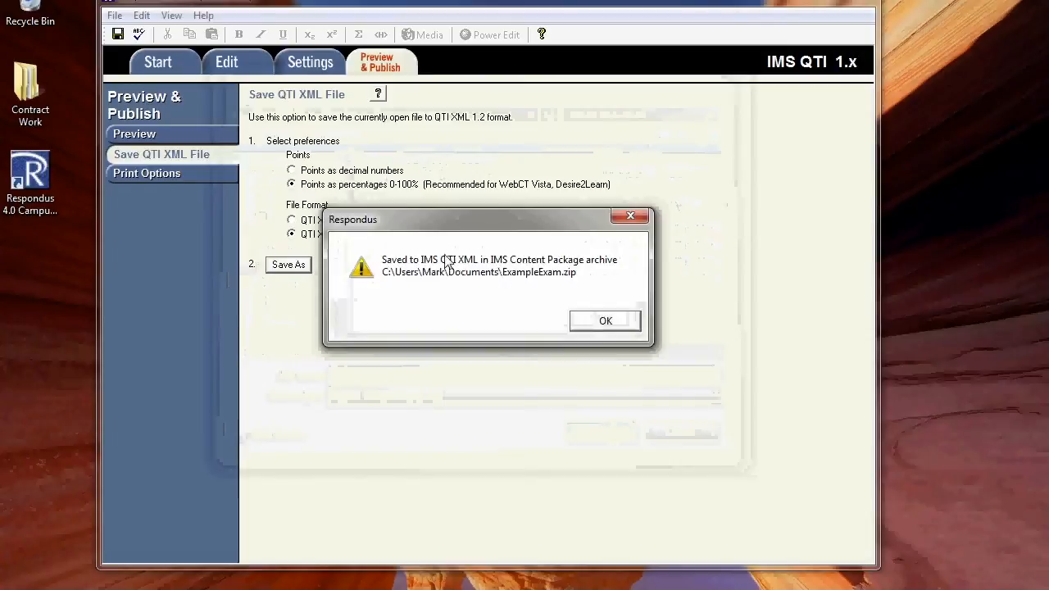
click(604, 321)
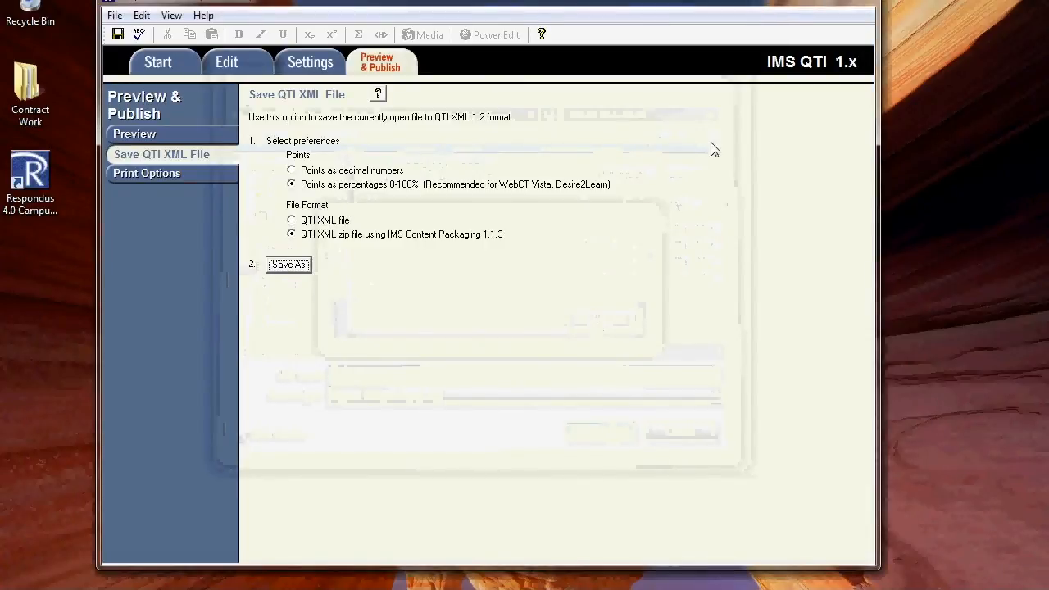
click(287, 264)
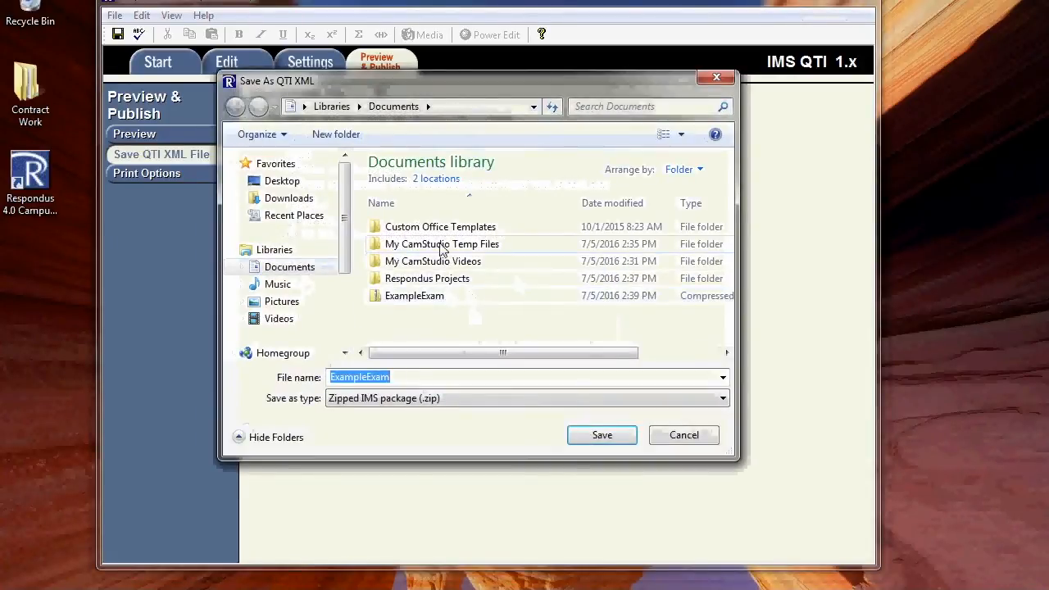
click(680, 439)
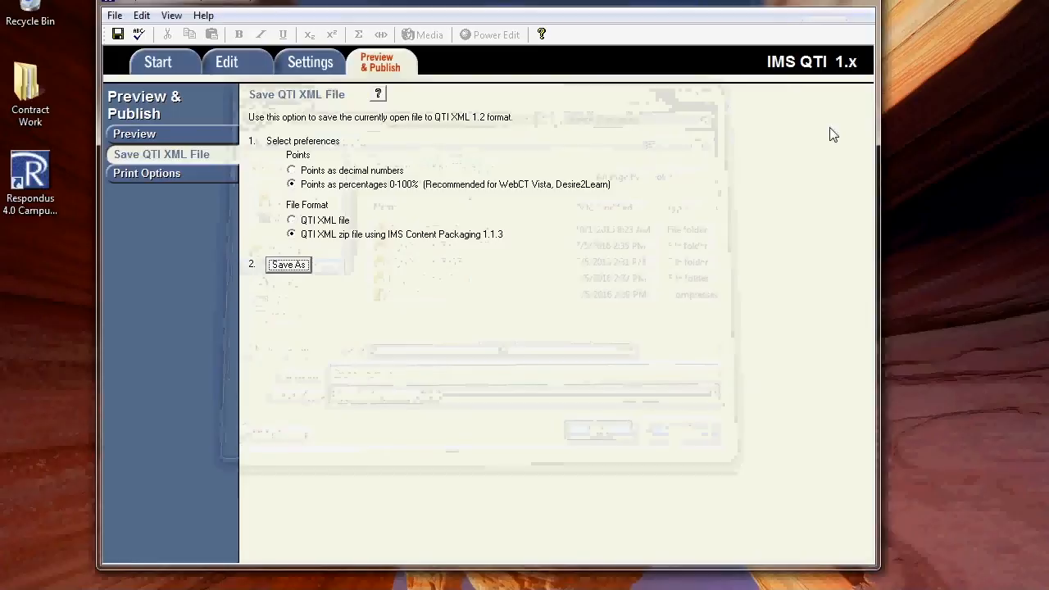
Step: Switch to the Canvas sandbox course in the browser, go to its home page and open the course settings
click(811, 4)
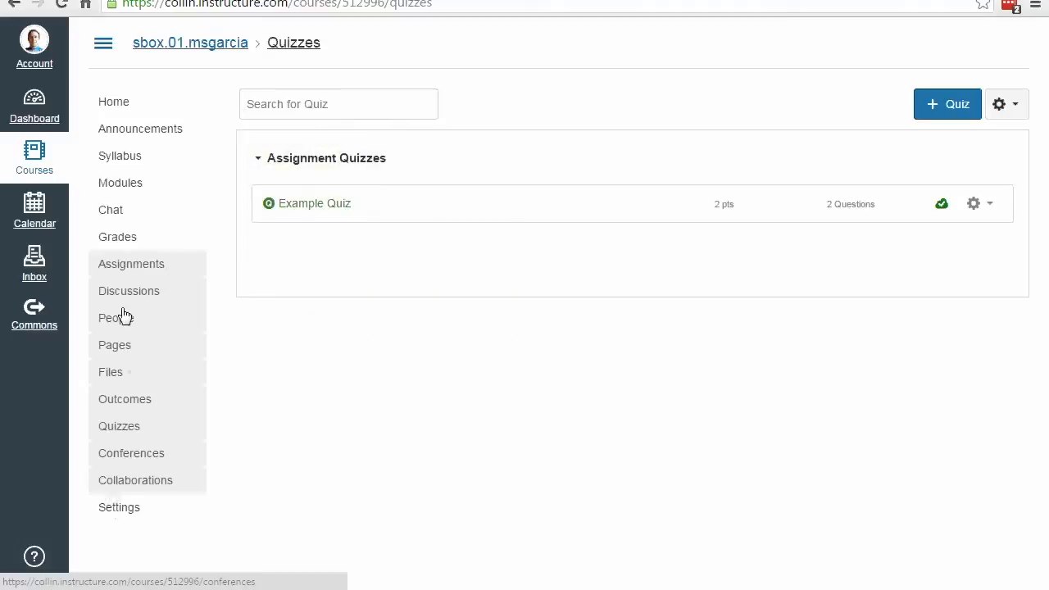
click(104, 100)
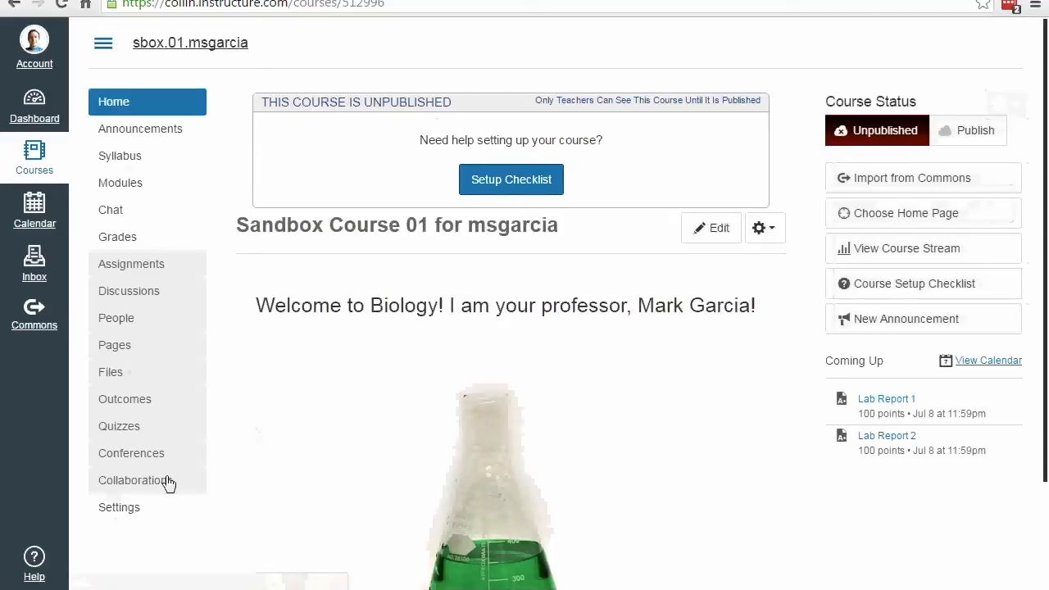
click(119, 508)
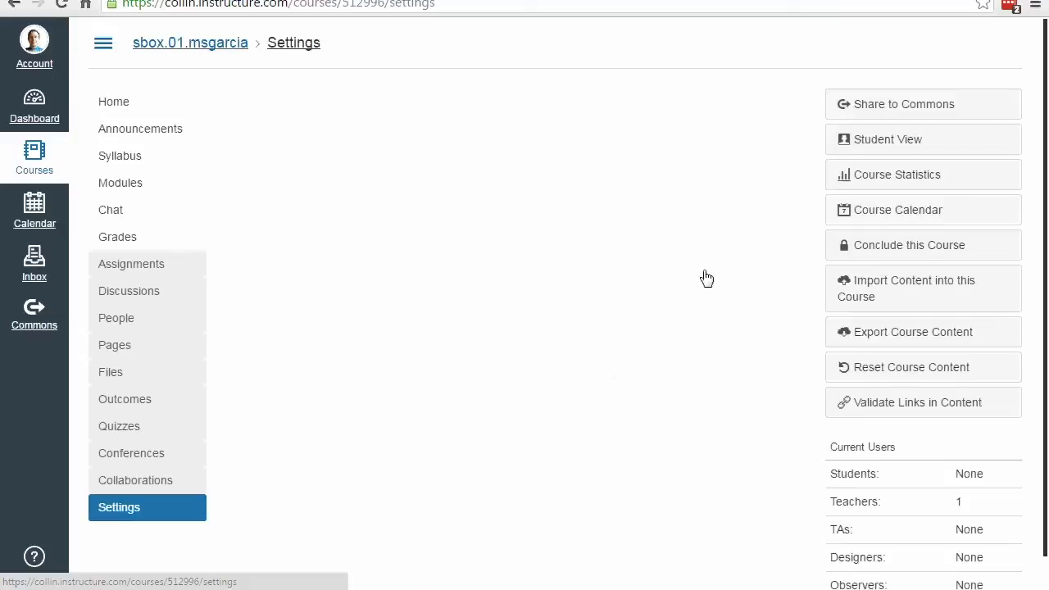
Step: Open the course's content import page and set the content type to QTI .zip file
click(895, 293)
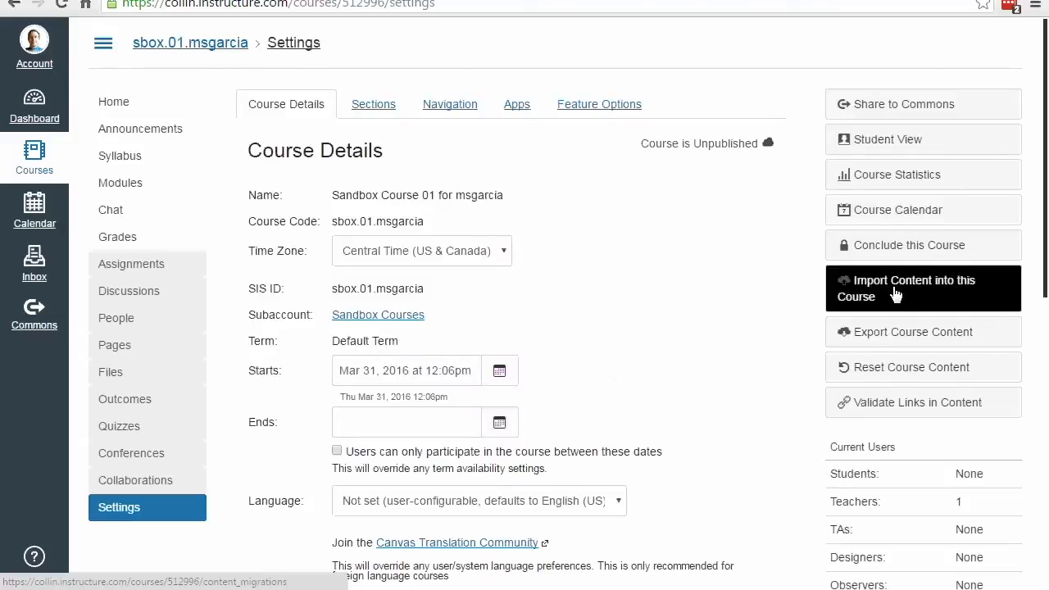
click(893, 294)
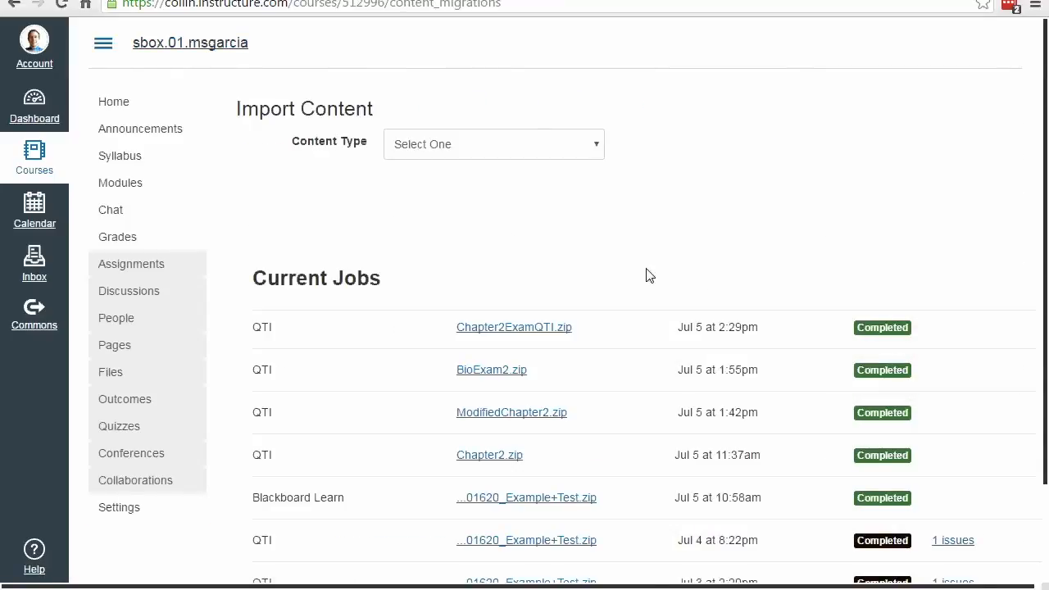
click(597, 147)
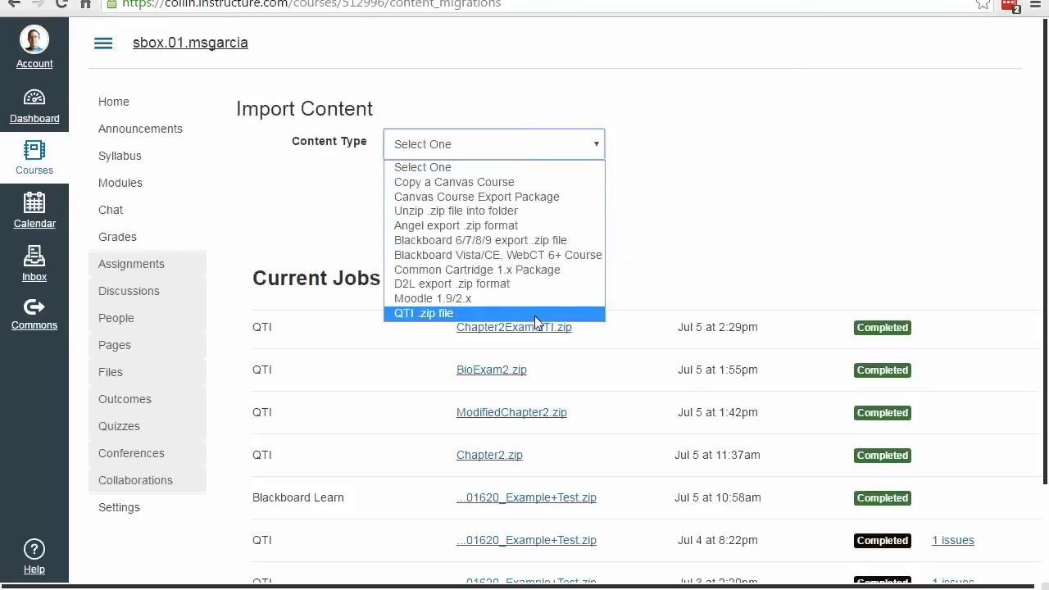
click(426, 315)
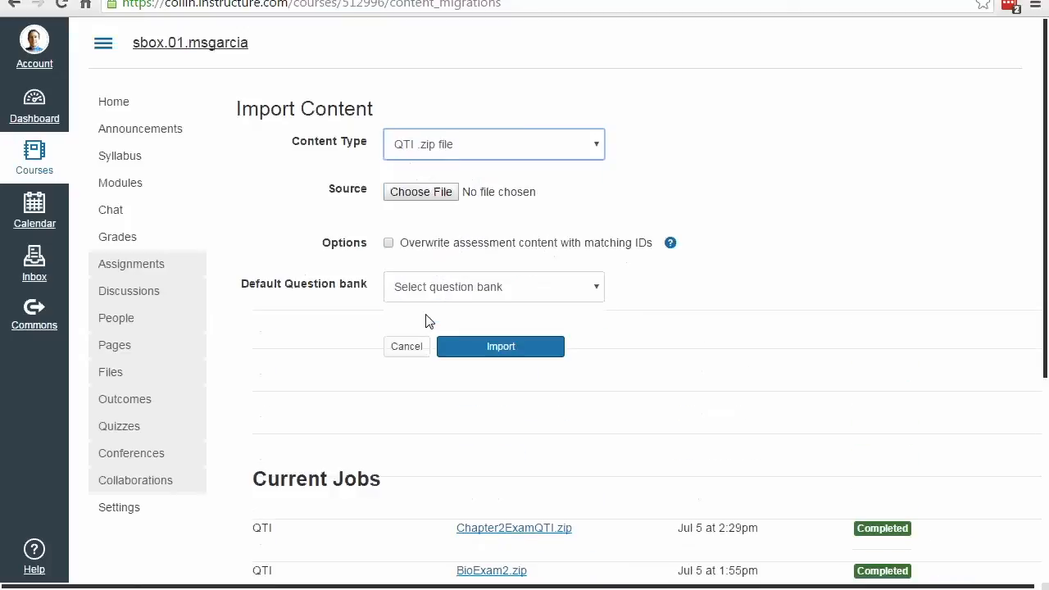
Step: Choose ExampleExam from the Documents library as the source file for the import
click(435, 195)
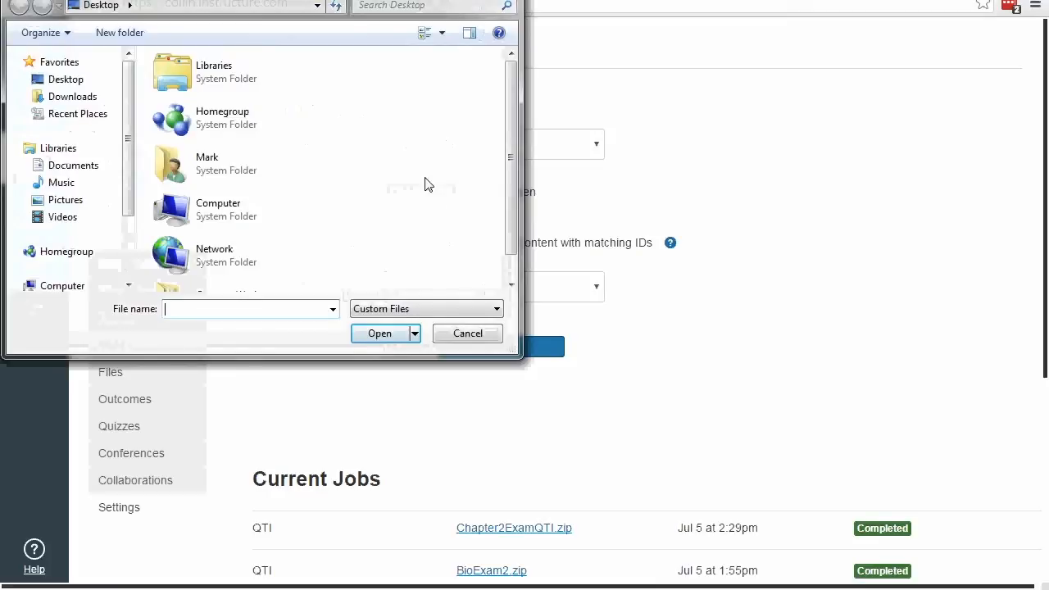
scroll(424, 184, down, 1)
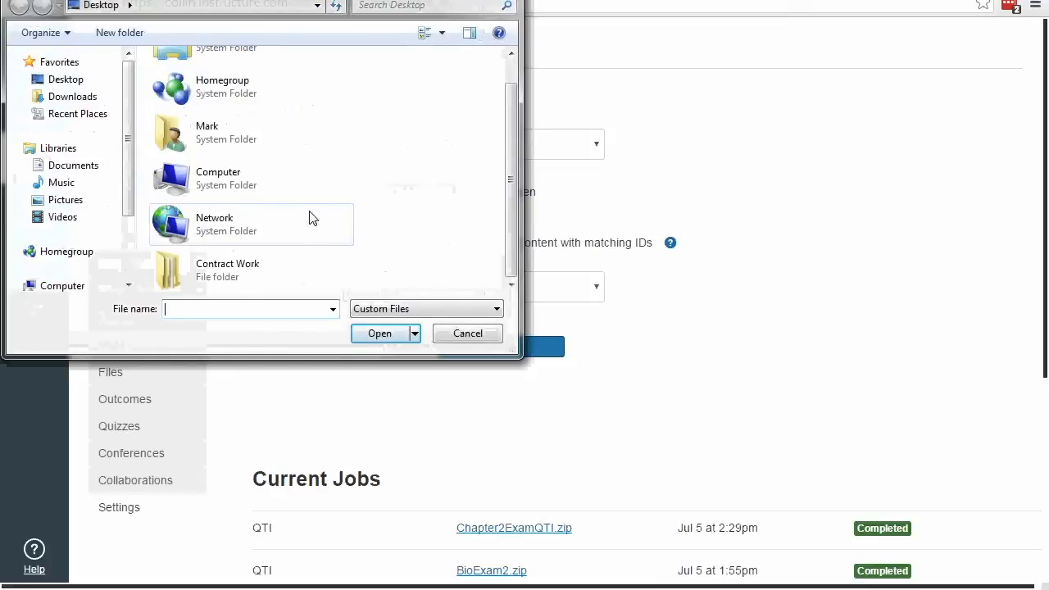
scroll(311, 215, up, 1)
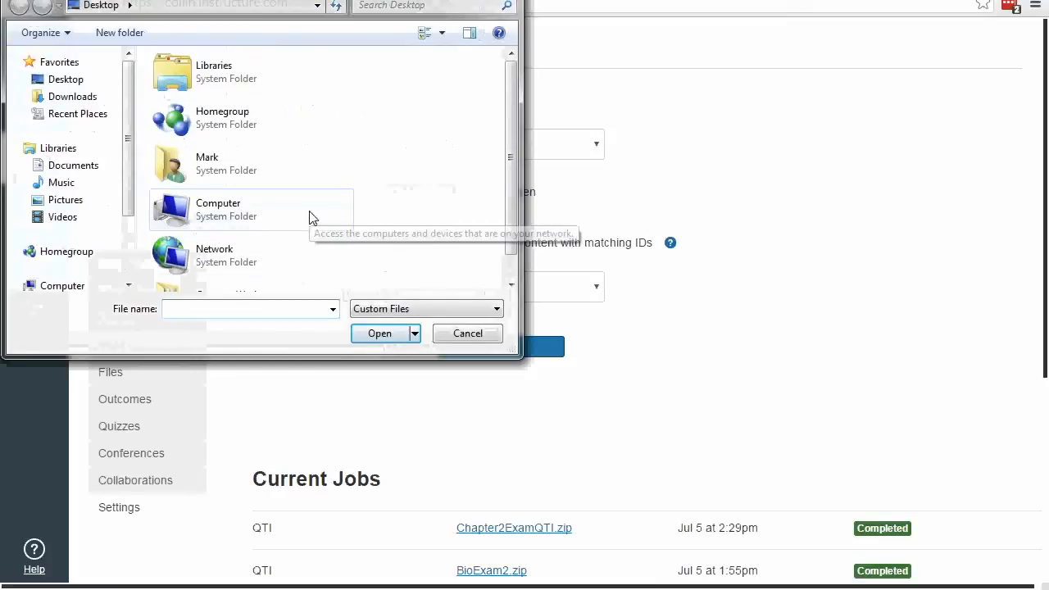
click(181, 87)
double_click(181, 87)
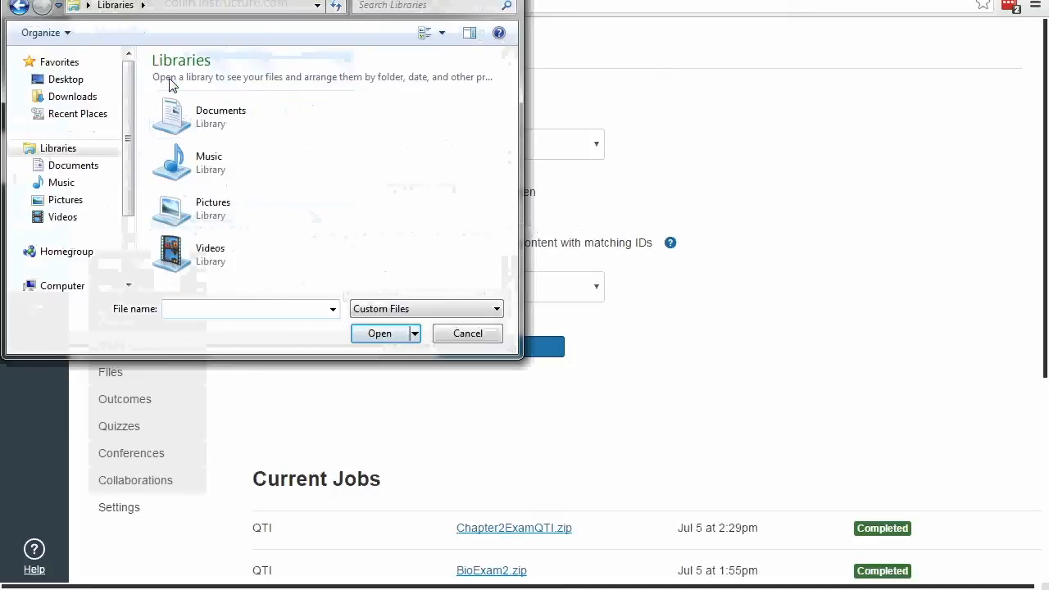
double_click(178, 115)
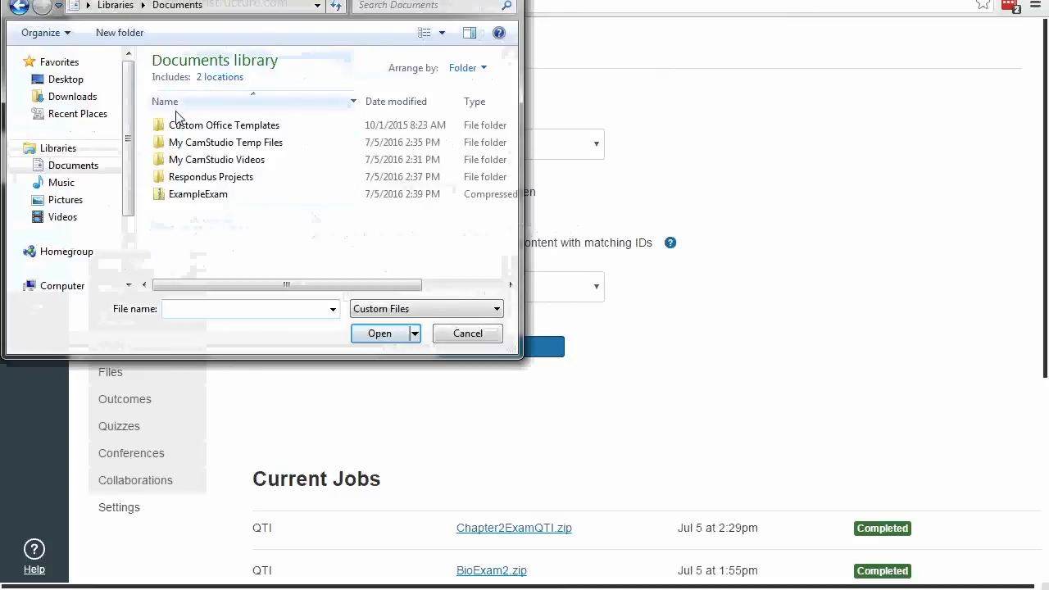
click(186, 199)
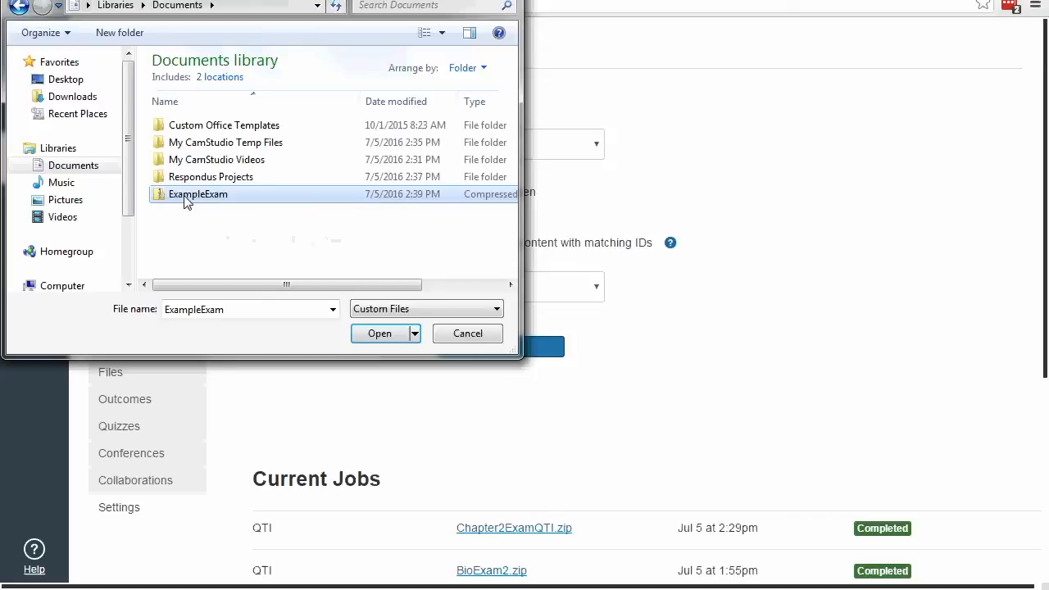
click(378, 333)
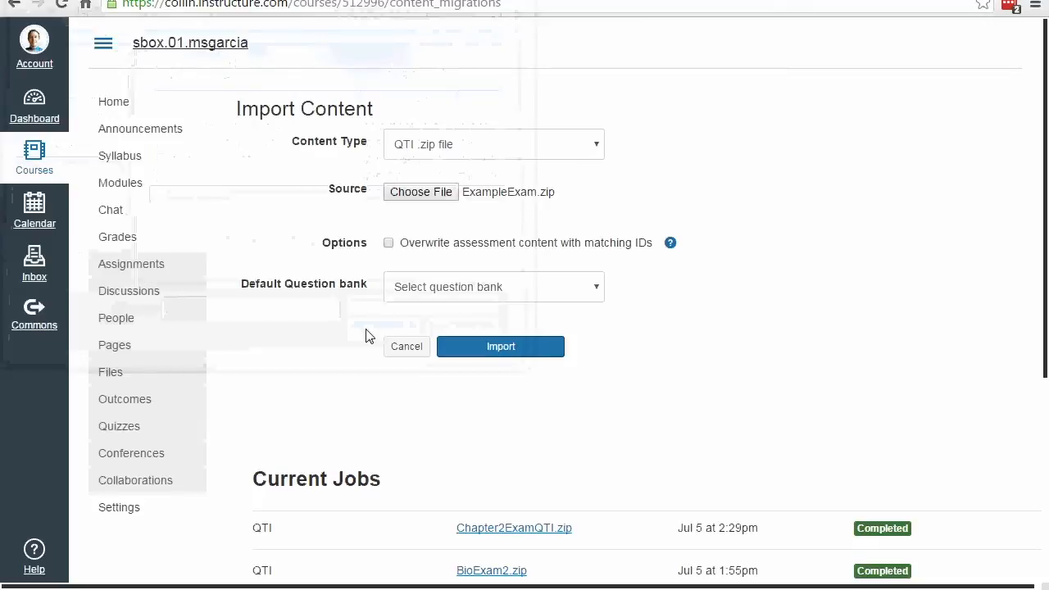
Step: Run the import of ExampleExam.zip and check its status in the list of current jobs
click(488, 350)
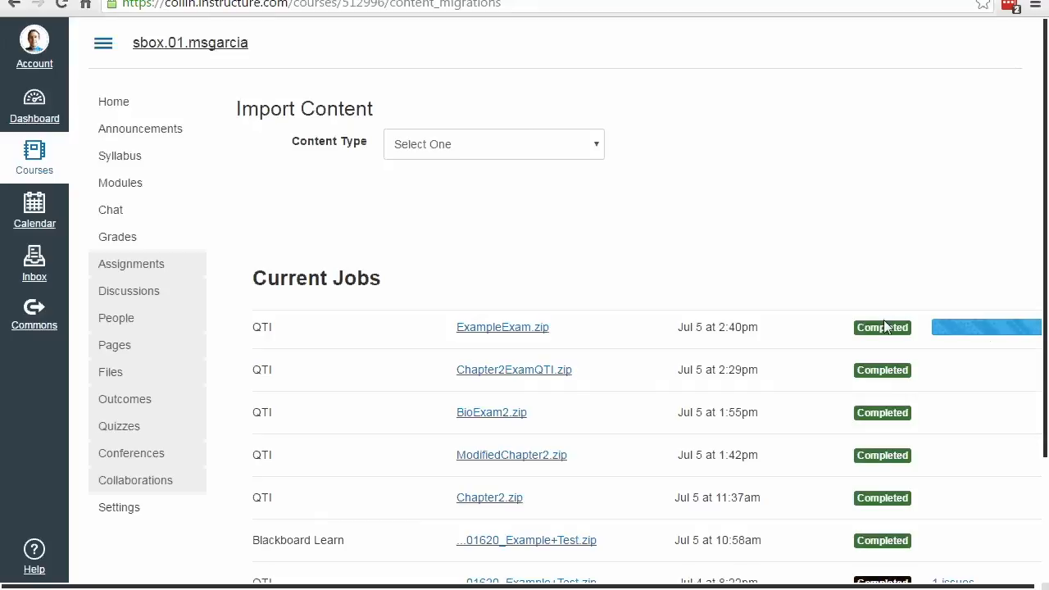
scroll(931, 428, down, 3)
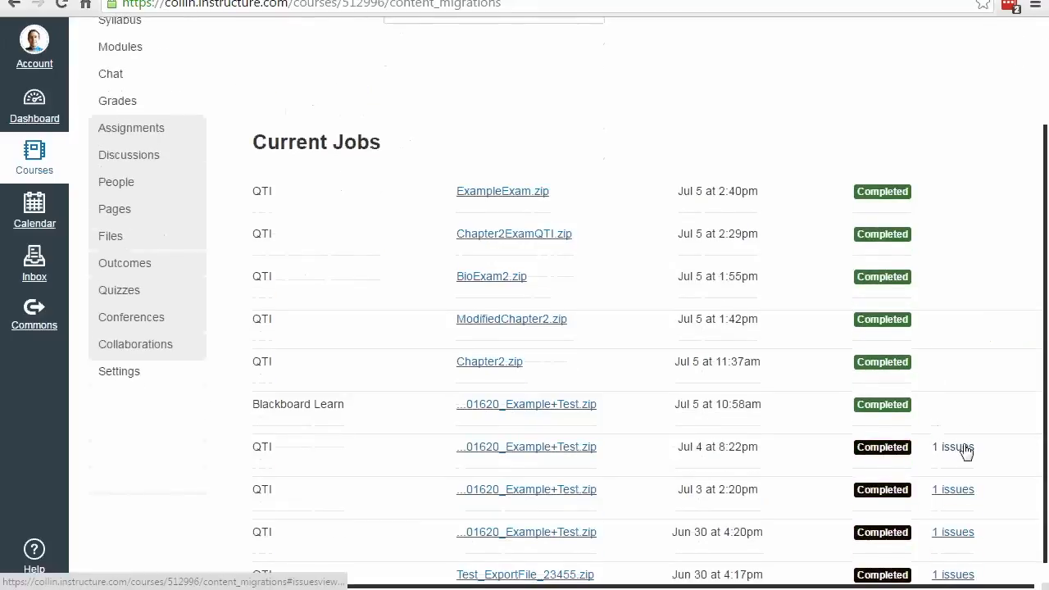
scroll(951, 449, up, 3)
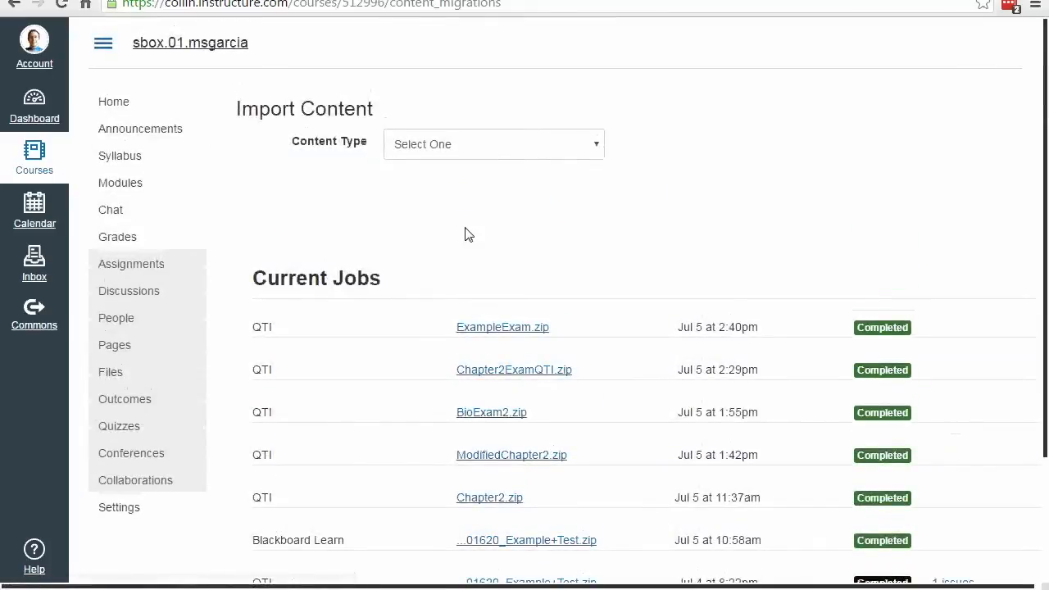
Step: Go from the course quizzes to the question banks, open the ExampleExam bank and look through its questions
click(108, 429)
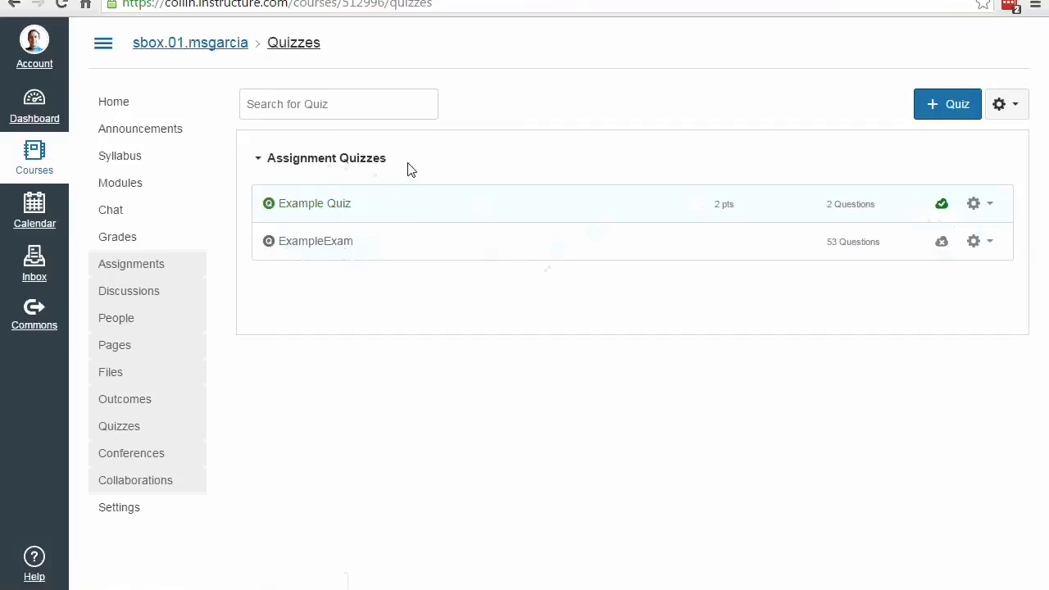
click(1010, 105)
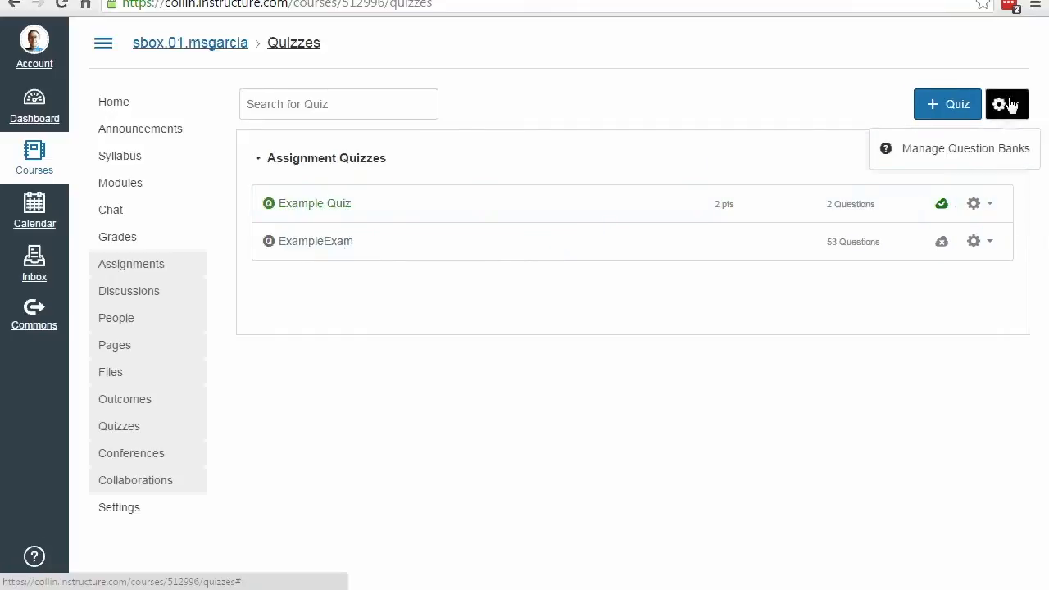
click(981, 153)
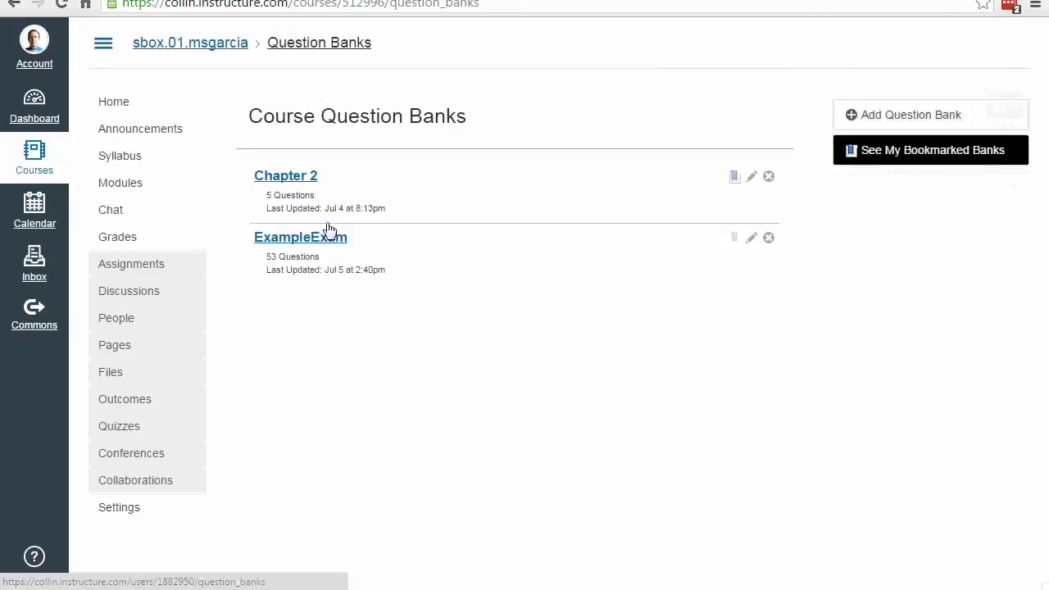
click(309, 241)
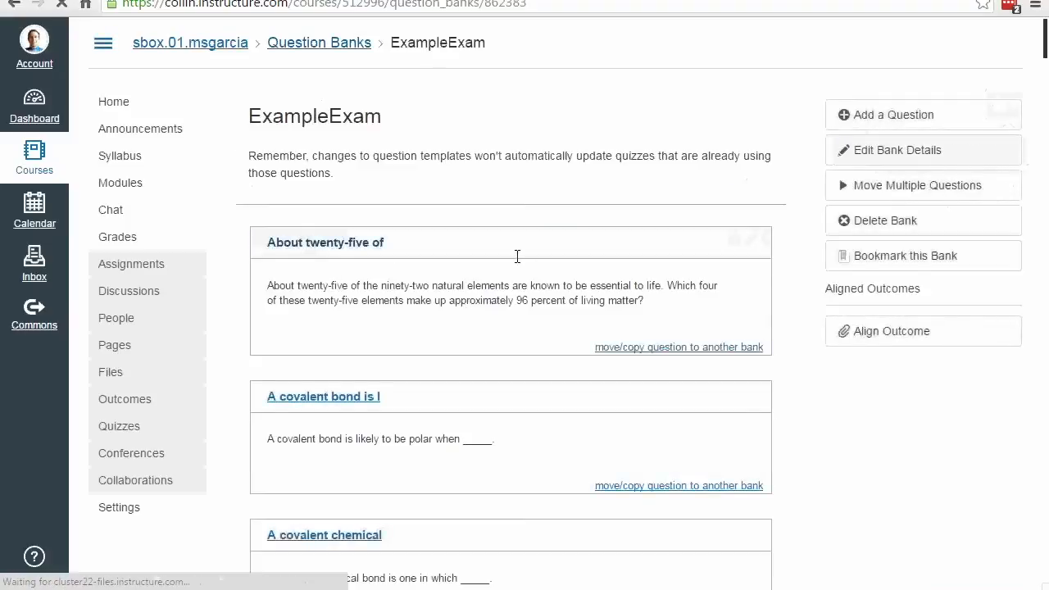
scroll(457, 241, down, 10)
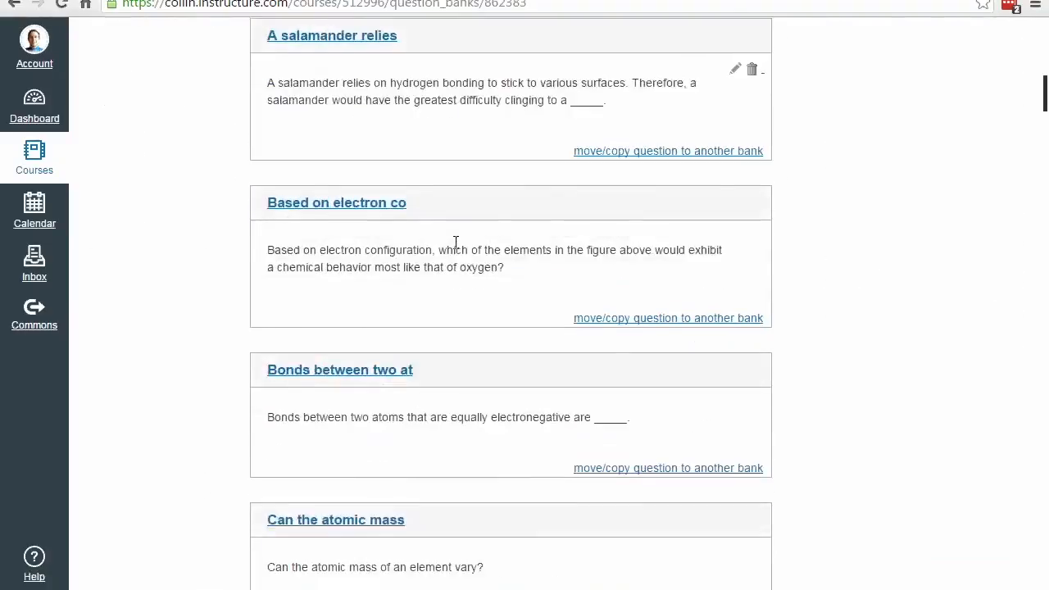
scroll(456, 248, up, 6)
scroll(456, 246, up, 4)
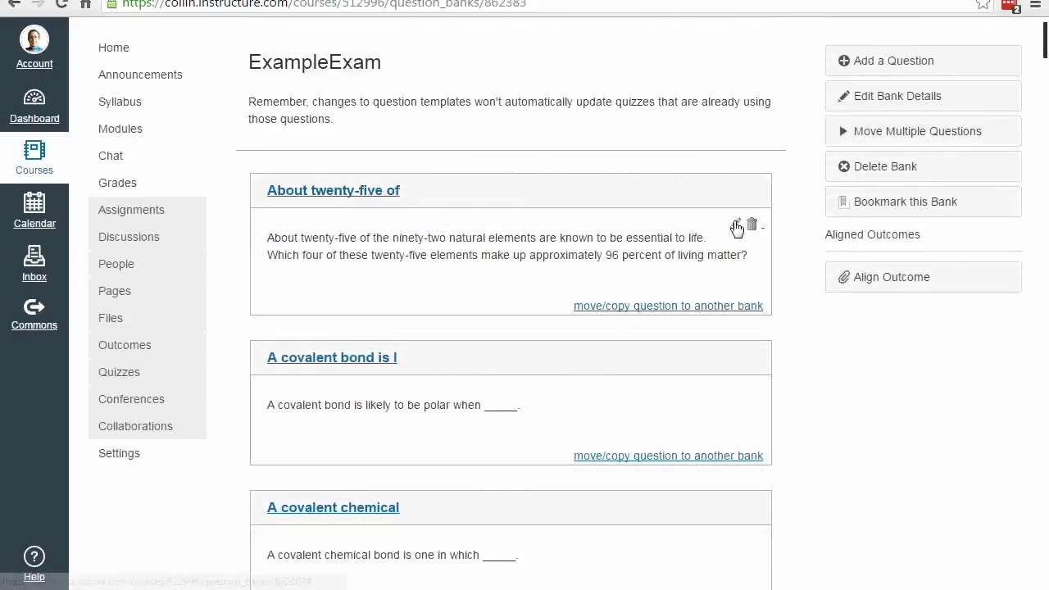
Step: Open the "About twenty-five of" question for editing and review its question text, possible answers and correct answer
click(735, 226)
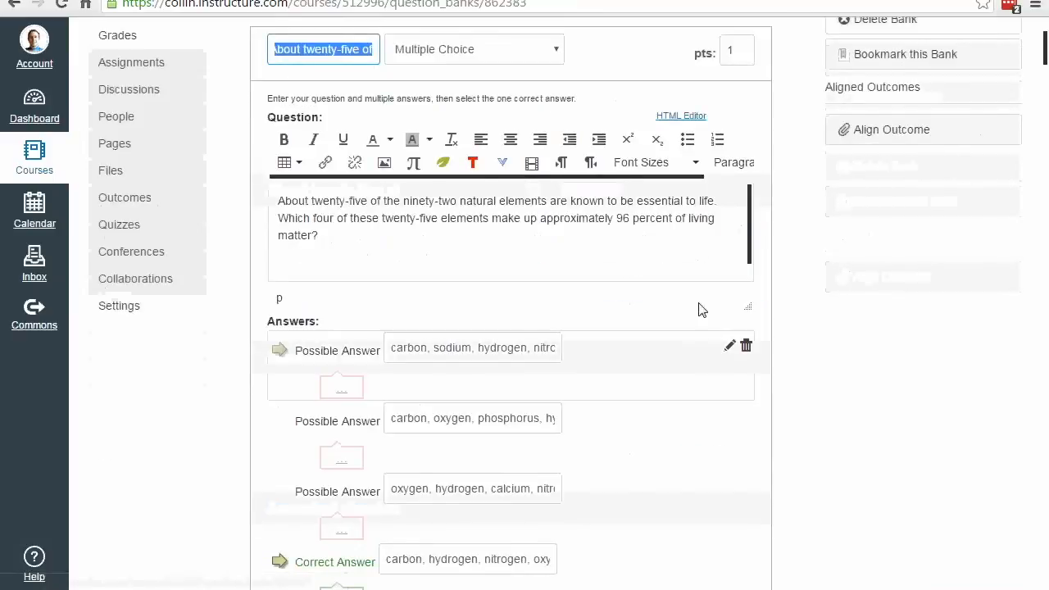
scroll(697, 307, down, 5)
scroll(698, 307, up, 3)
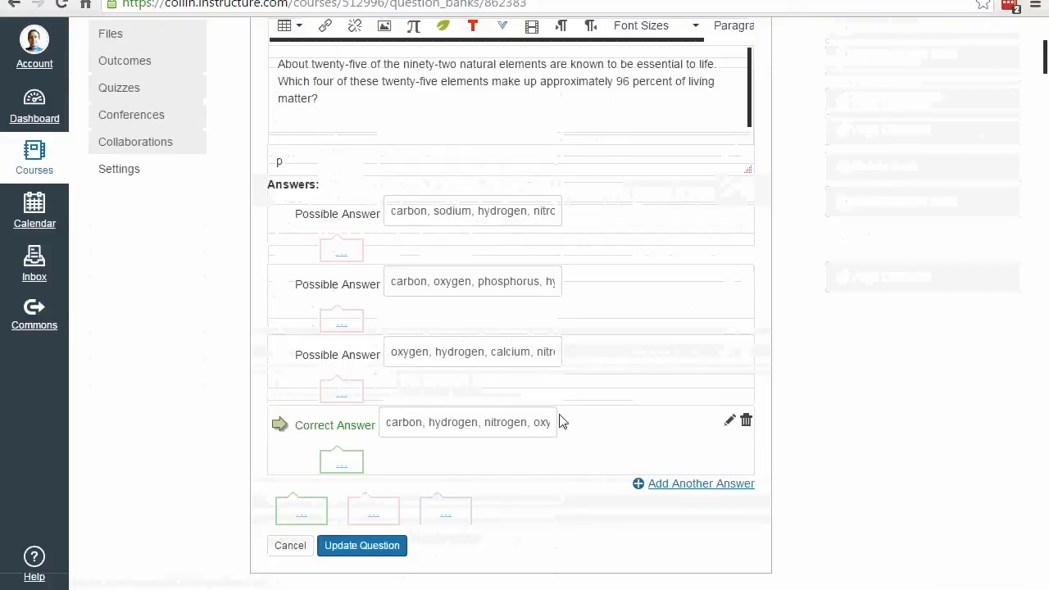
scroll(599, 368, up, 4)
scroll(599, 368, down, 3)
scroll(600, 370, down, 3)
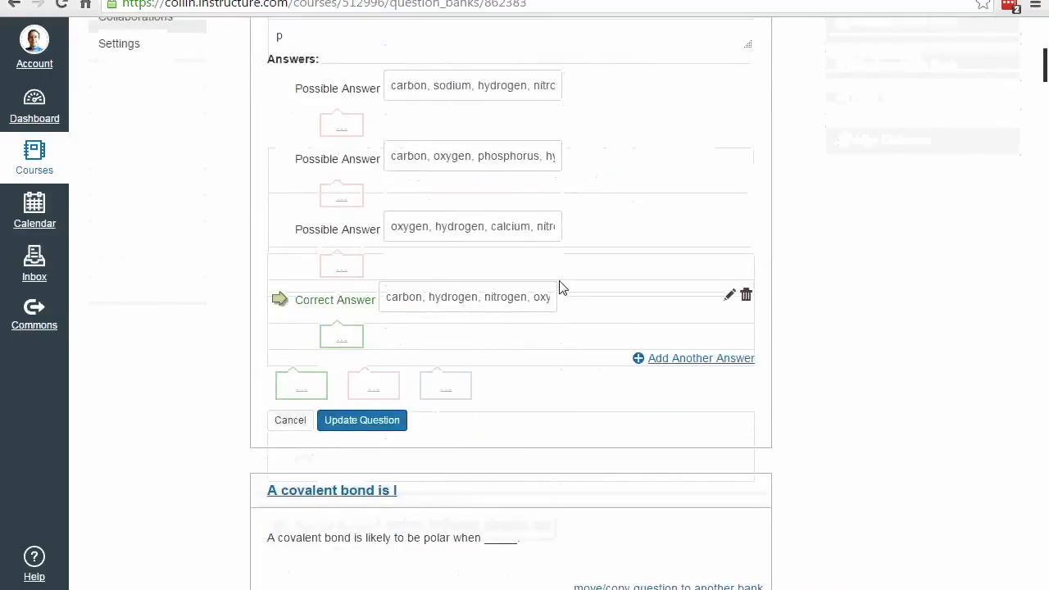
scroll(570, 238, up, 5)
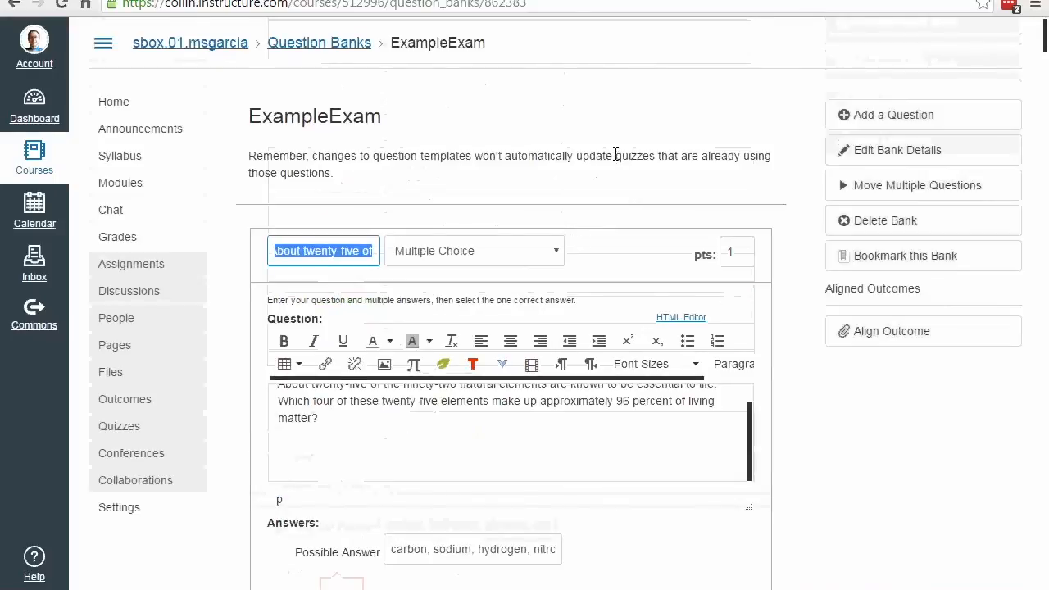